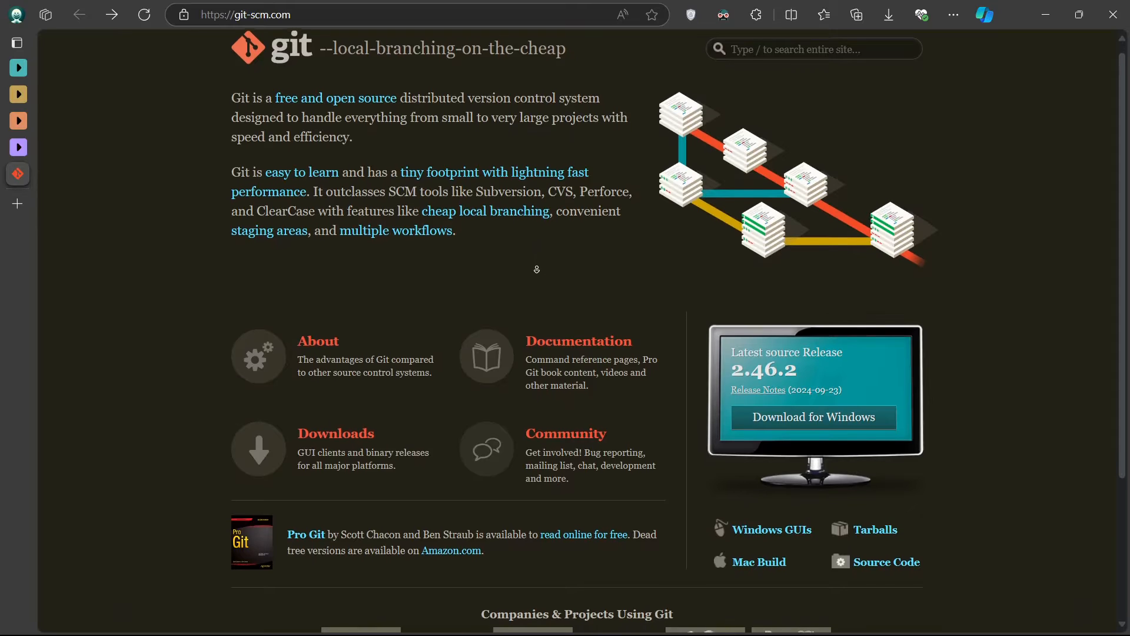
Step: Open the Git site's About section and read through the Branching and Merging page
scroll(537, 269, "down", 1)
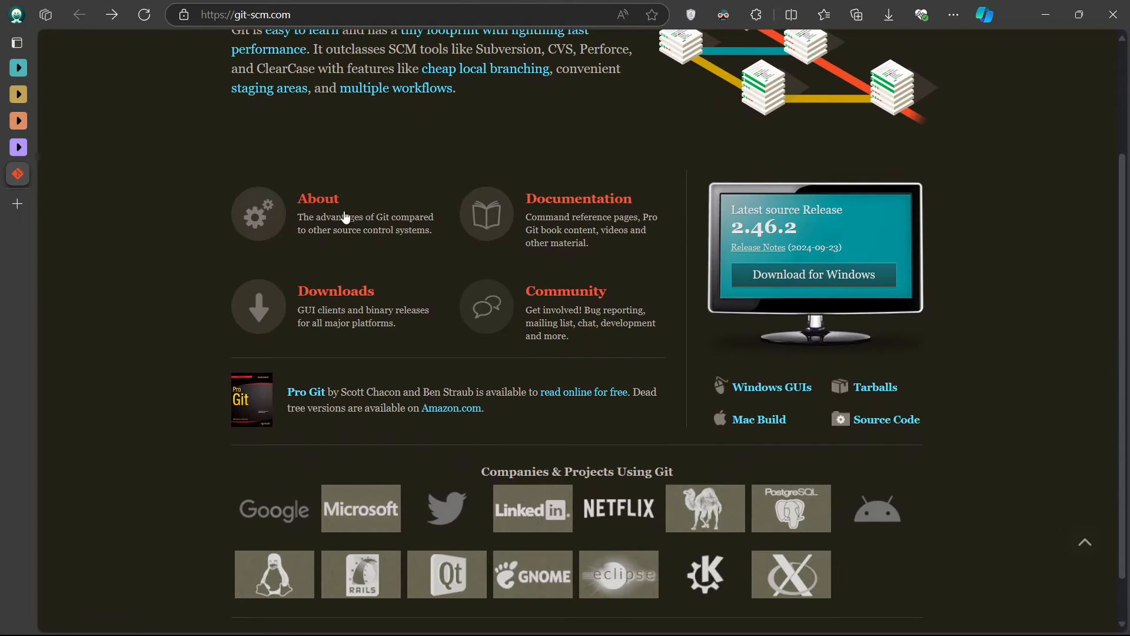
left_click(330, 203)
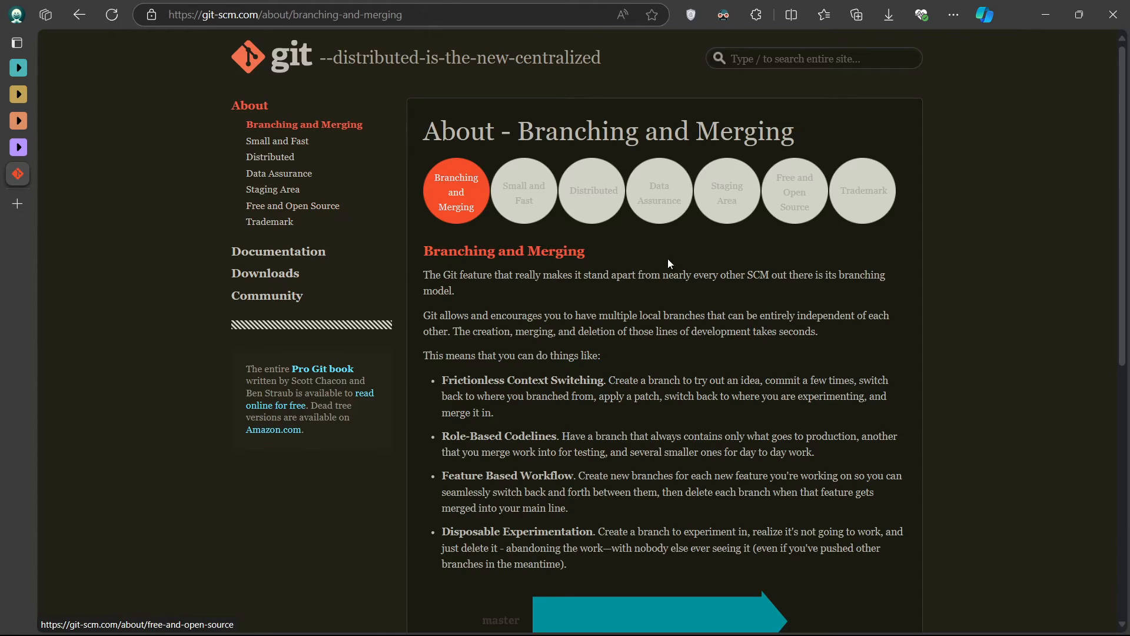
middle_click(961, 259)
scroll(958, 277, "down", 1)
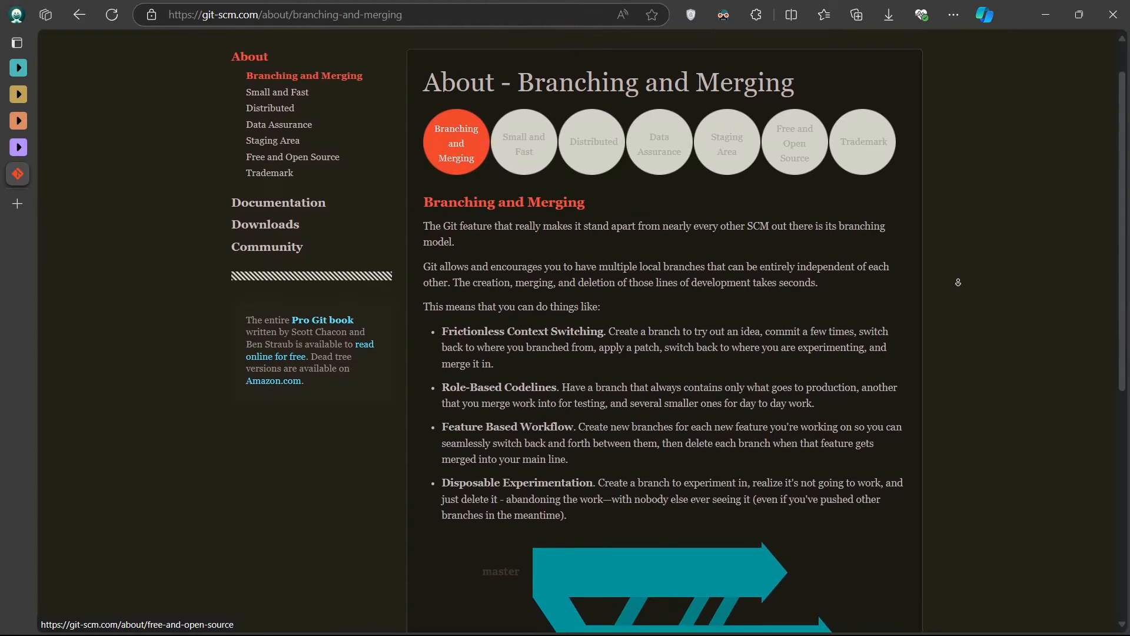
scroll(958, 283, "down", 2)
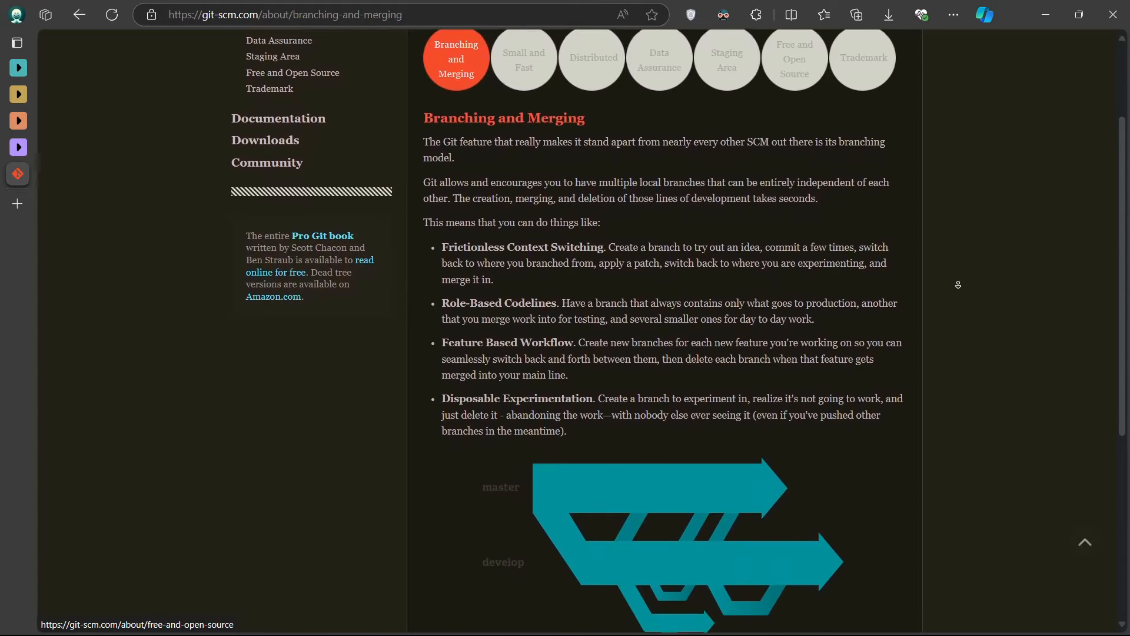
scroll(958, 284, "down", 2)
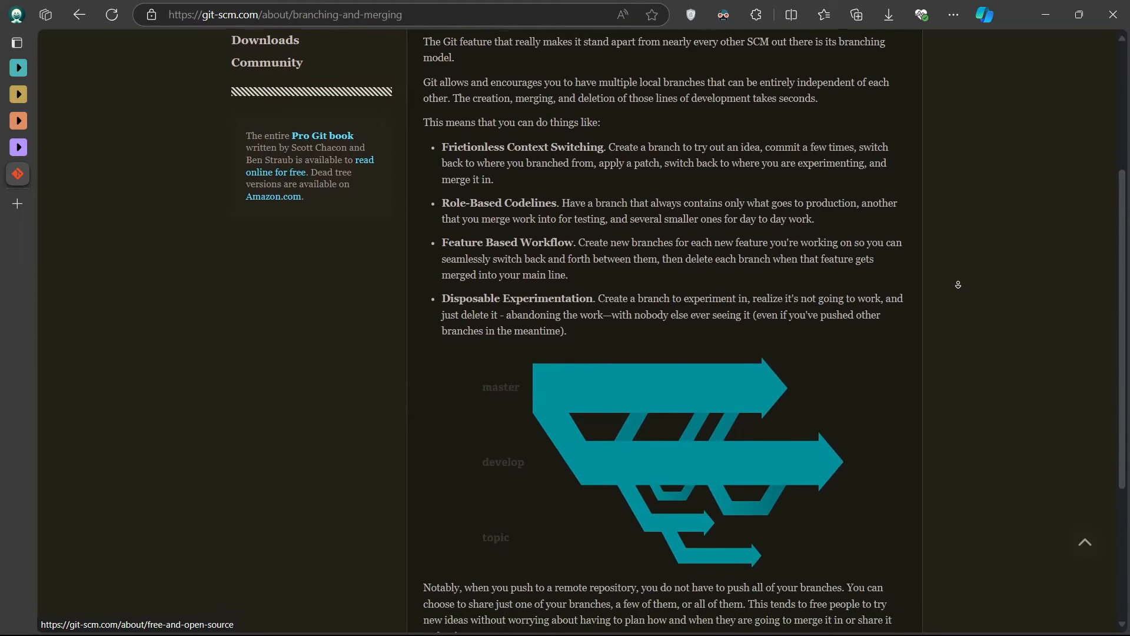
scroll(958, 284, "down", 2)
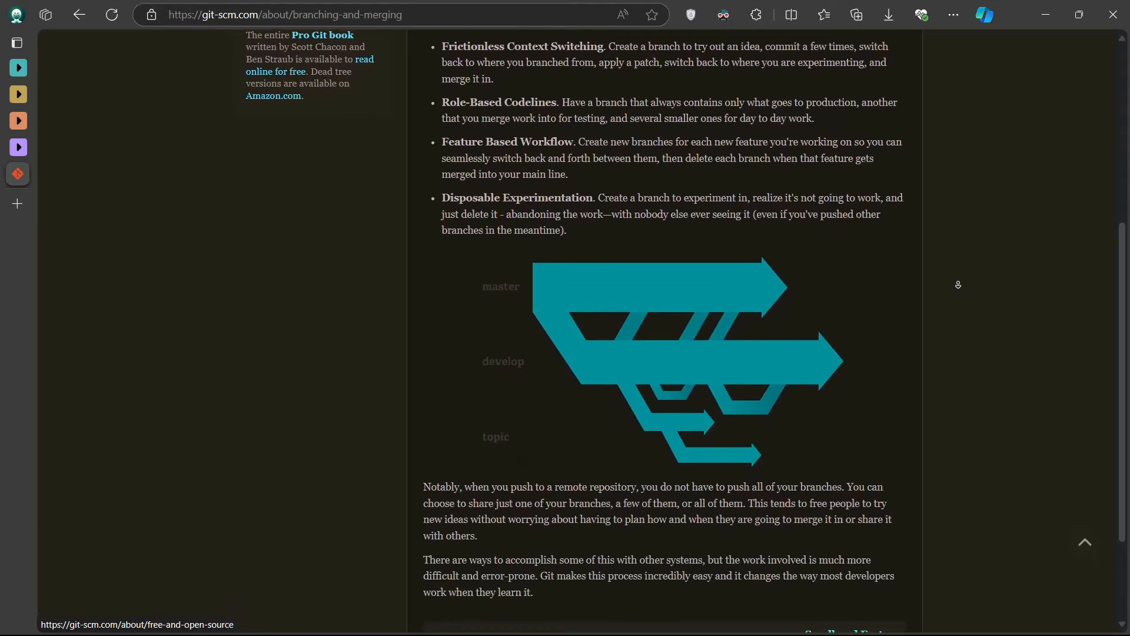
scroll(958, 284, "down", 2)
left_click(959, 284)
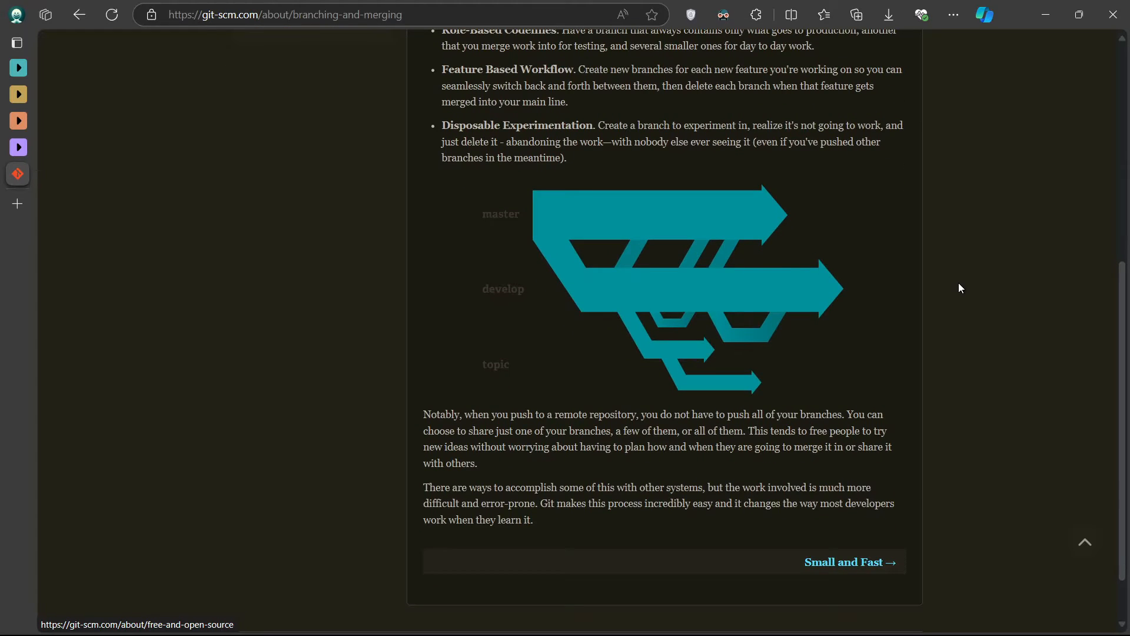
scroll(959, 253, "up", 7)
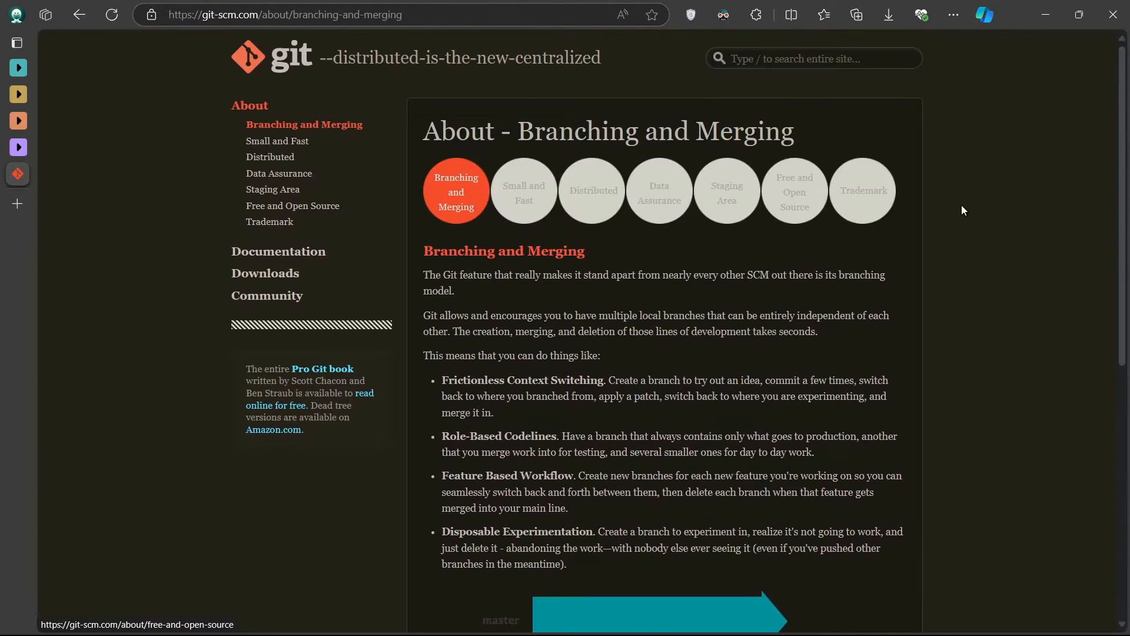
Step: Return to the Git home page and go to the Windows page of the Downloads section
key("alt+Left")
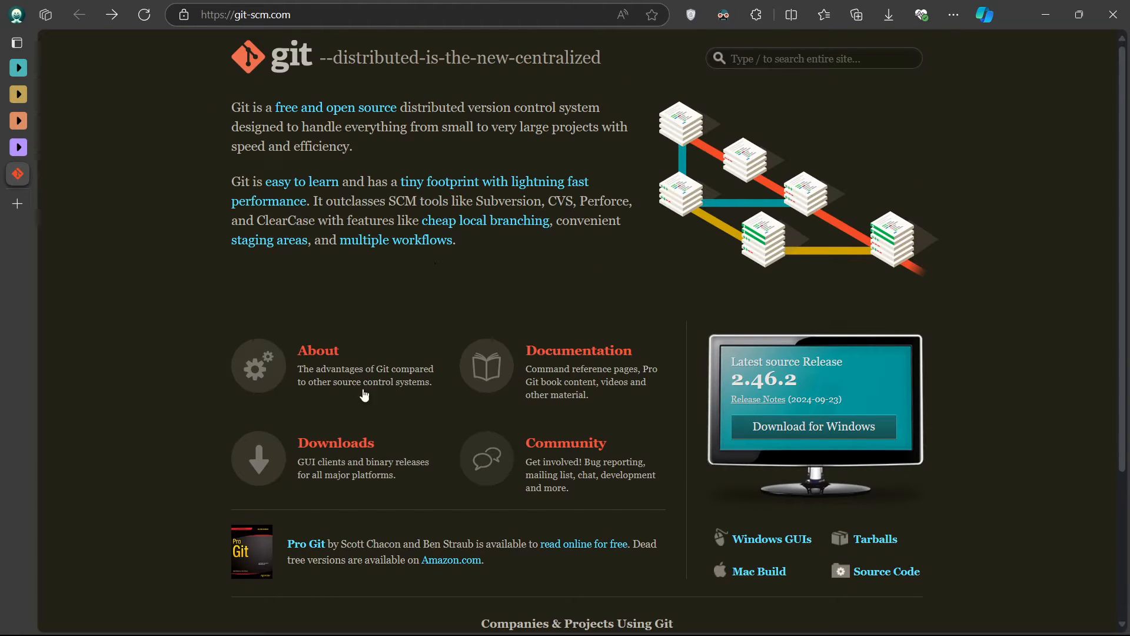
left_click(334, 453)
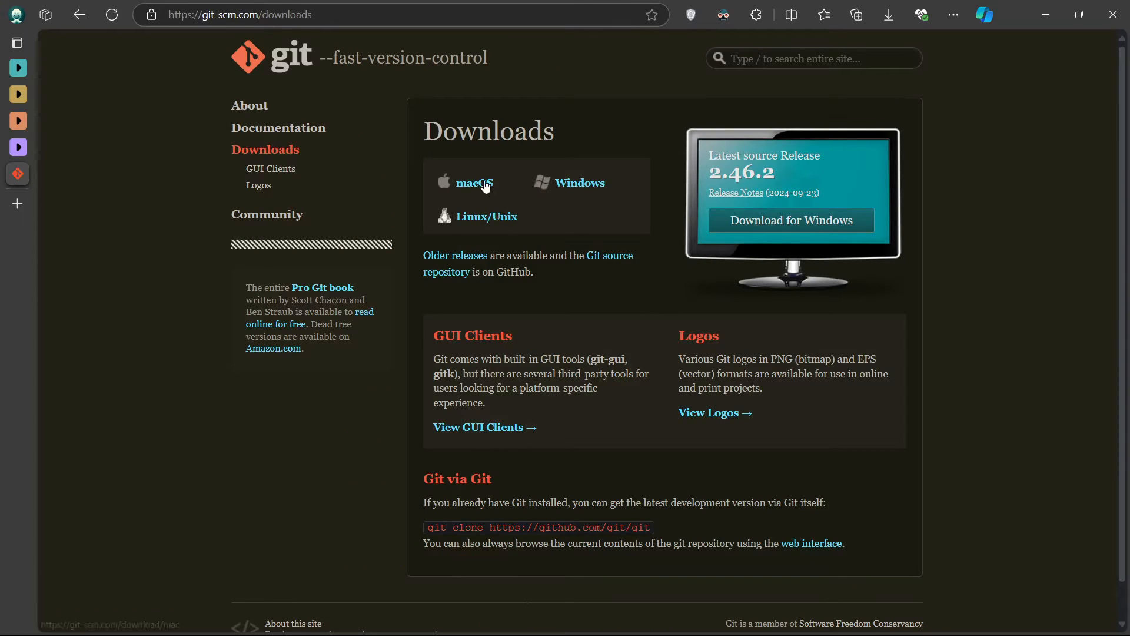
left_click(578, 184)
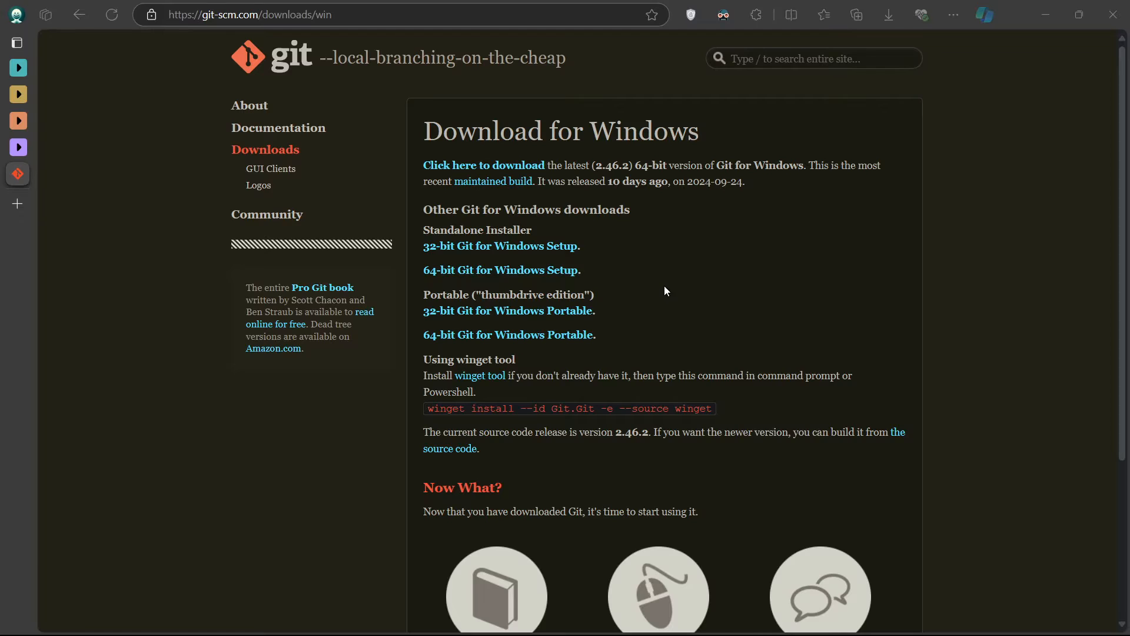
Step: Check the system type in the Windows "About your PC" settings, and get the settings window out of the way
key("super")
type("about")
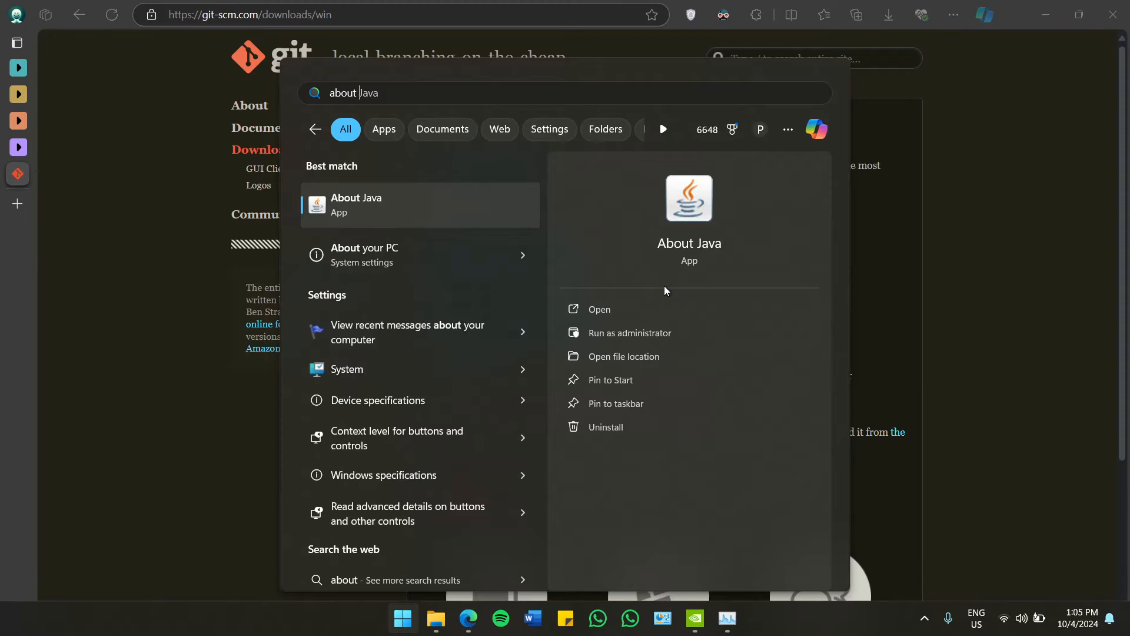
key("Down")
key("Return")
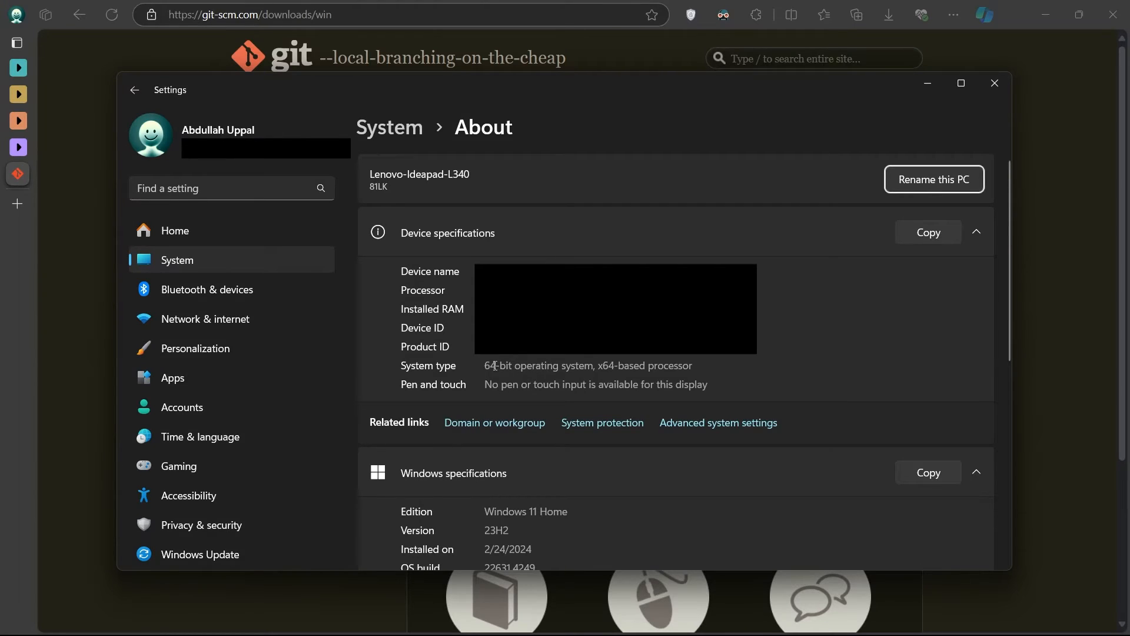
left_click_drag(486, 365, 513, 366)
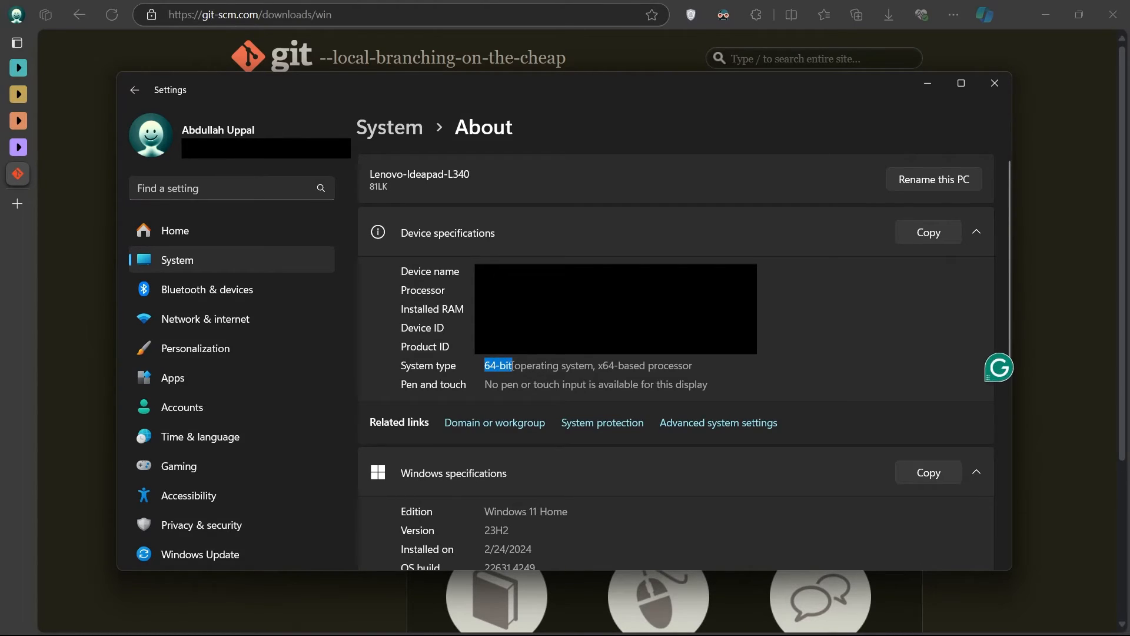
left_click(525, 372)
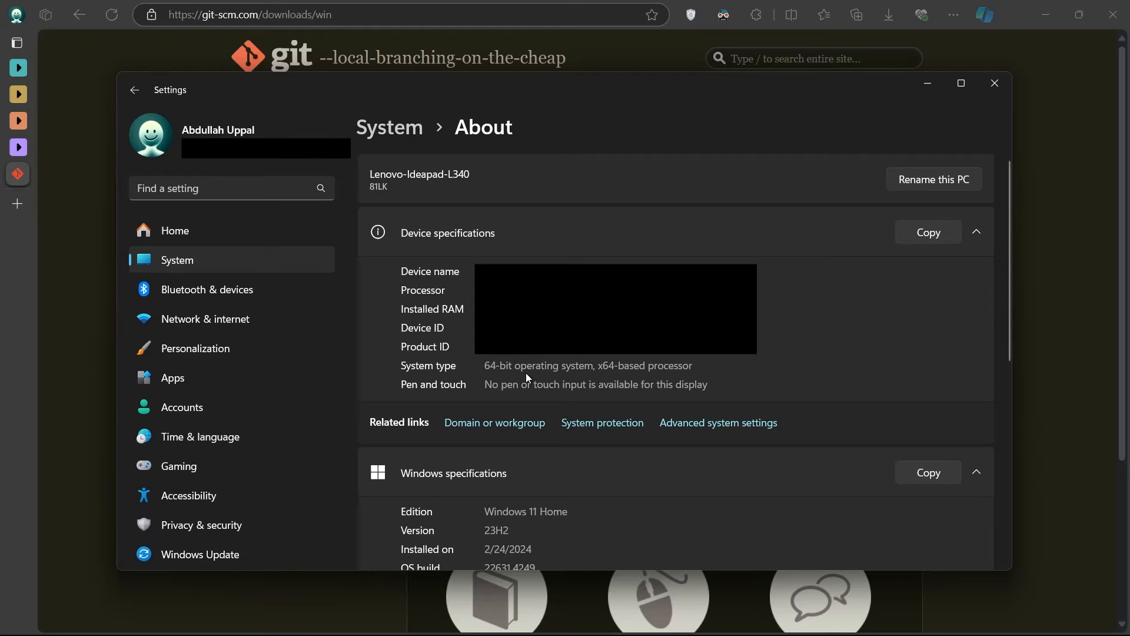
left_click(921, 79)
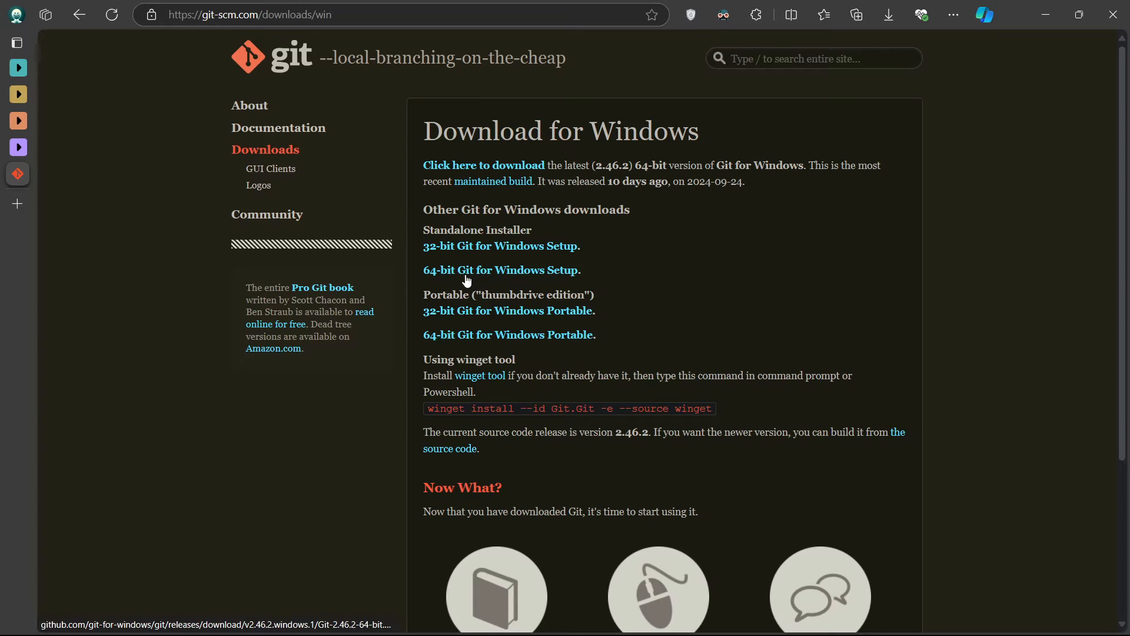
Step: Check the browser's downloads for Git-2.46.2-64-bit.exe and switch to the Downloads folder in File Explorer
left_click(891, 21)
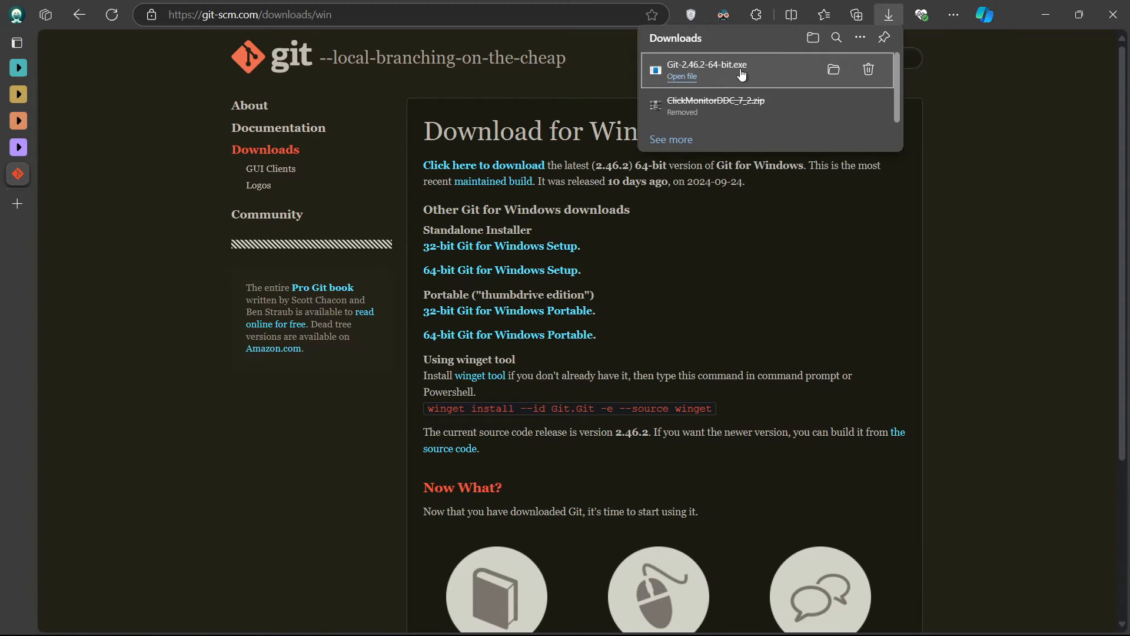
left_click(975, 138)
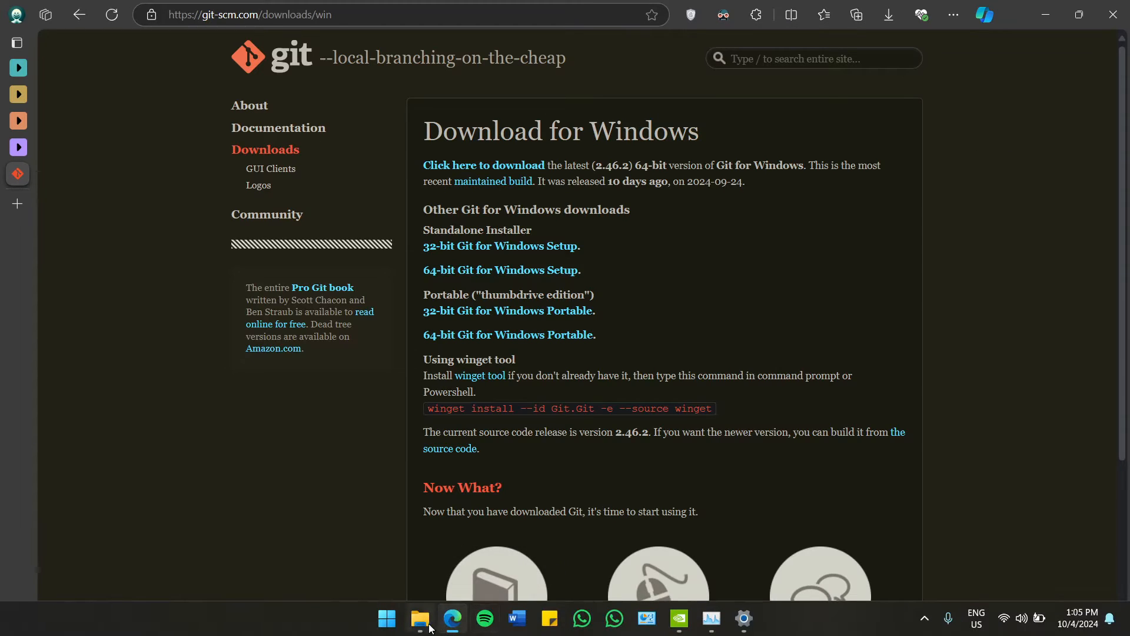
left_click(421, 618)
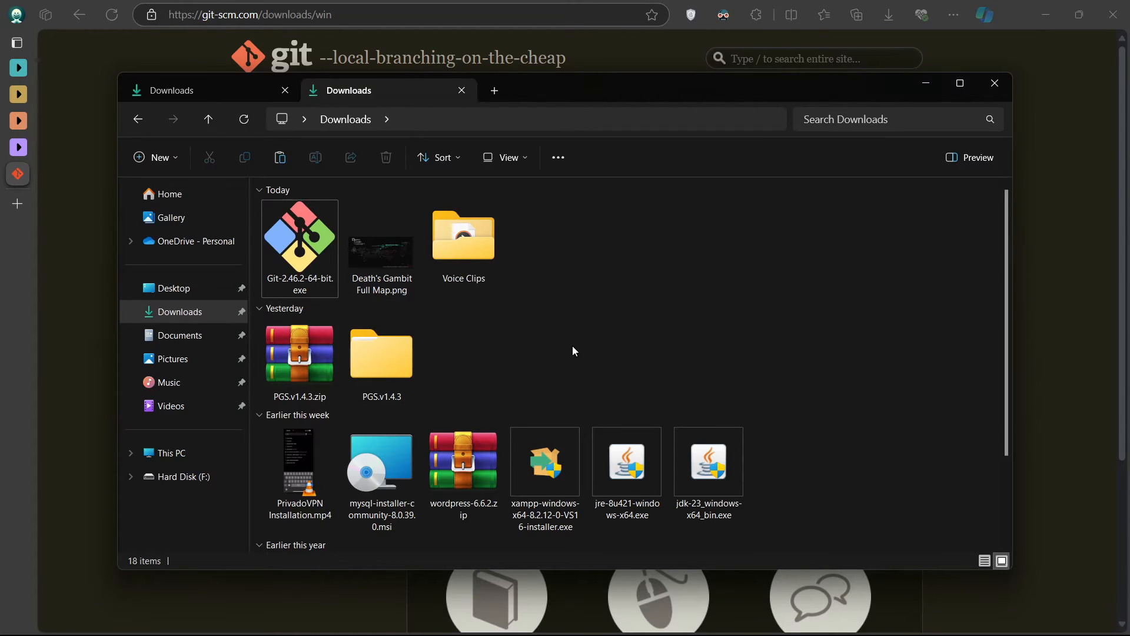
Step: Run Git-2.46.2-64-bit.exe, allow it to make changes to the device, and continue past the license page
double_click(299, 285)
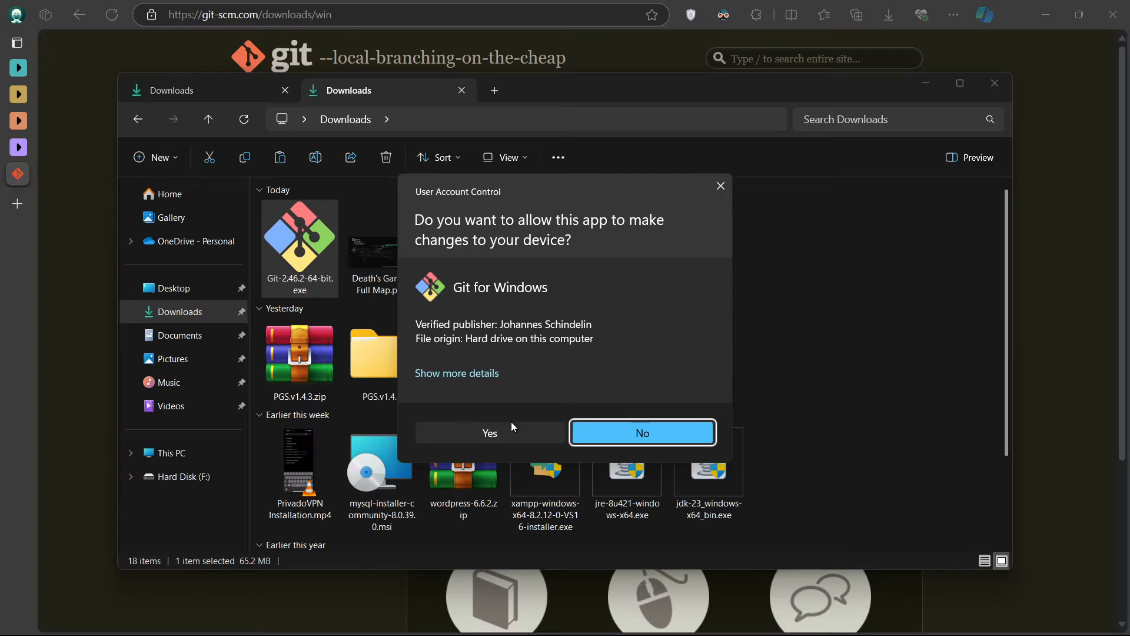
left_click(515, 434)
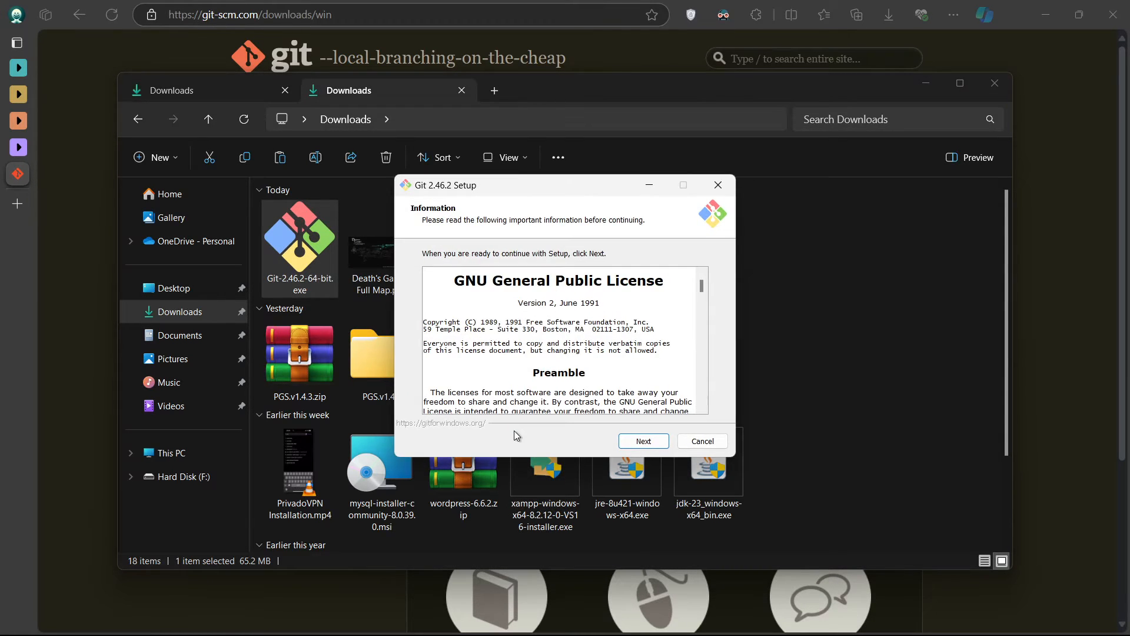
left_click(644, 442)
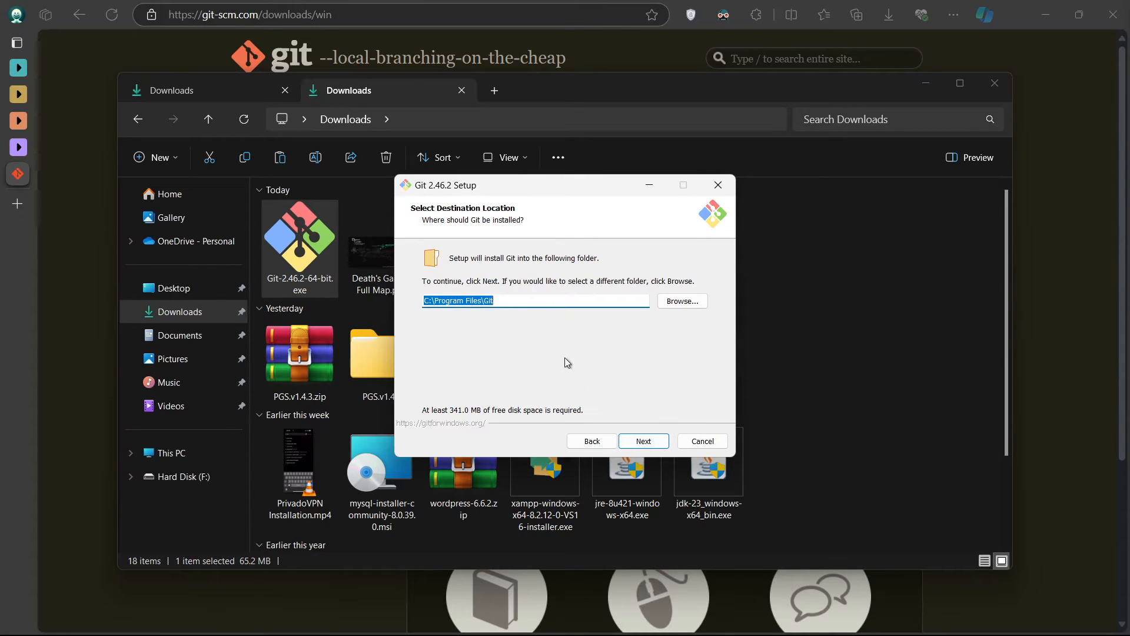
Step: Look through the folders available as install location, but keep C:\Program Files\Git as the destination and continue
left_click_drag(501, 300, 426, 300)
left_click(521, 303)
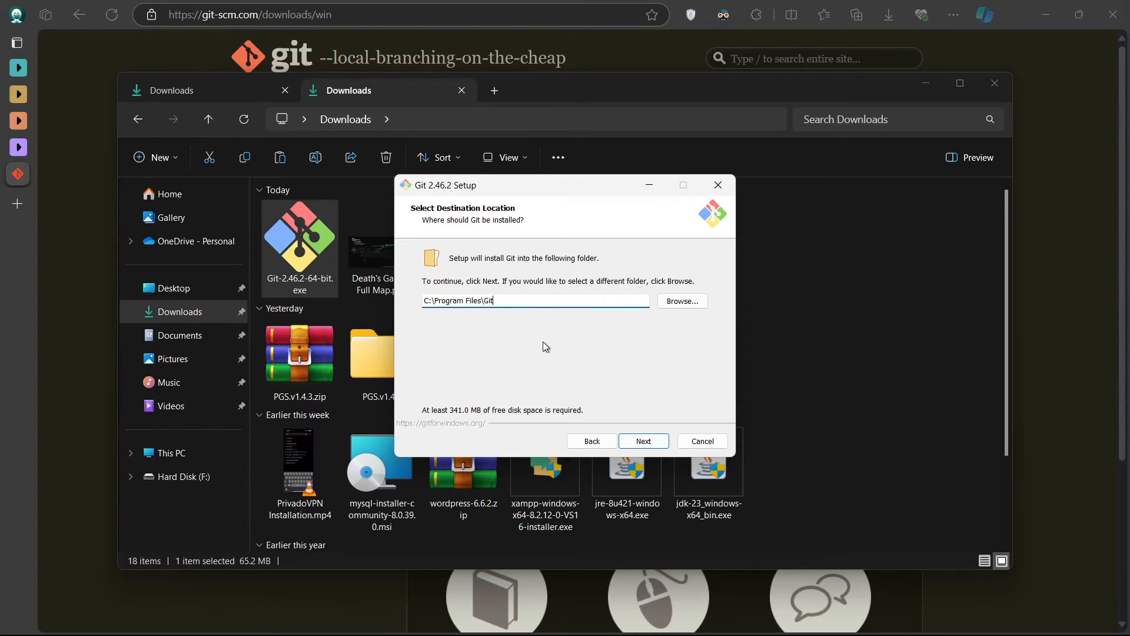
left_click(685, 305)
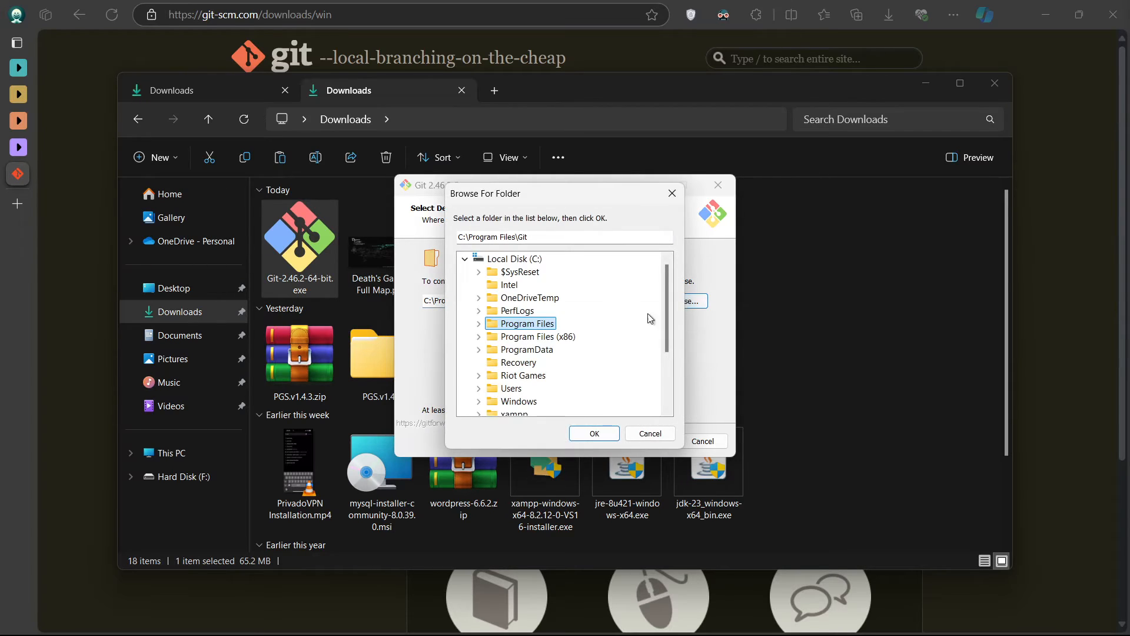
scroll(662, 333, "down", 2)
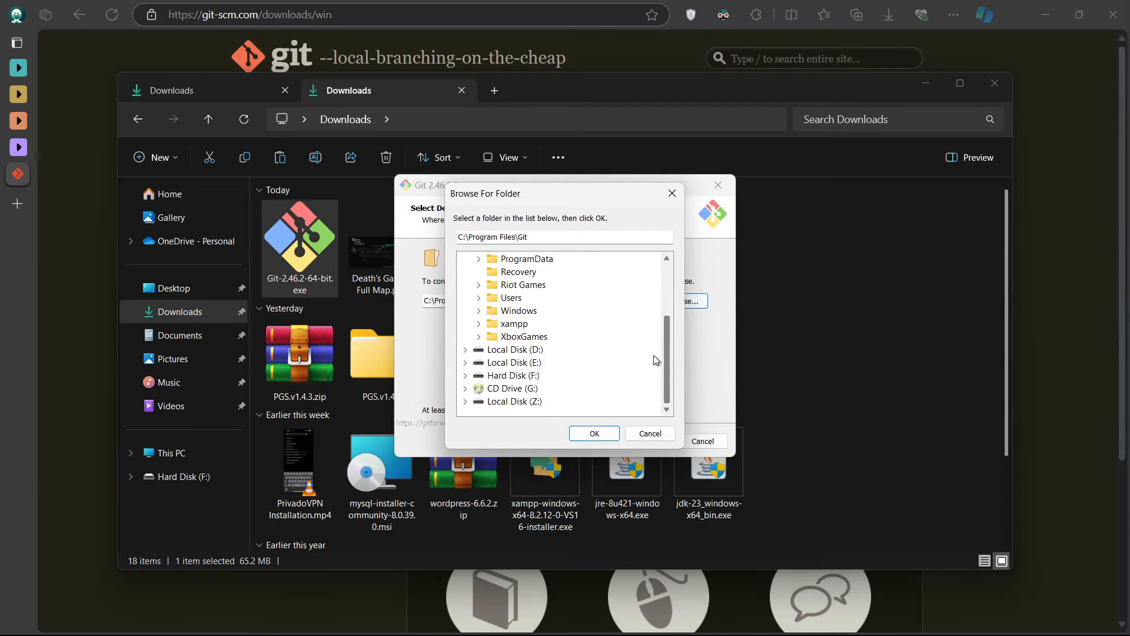
scroll(662, 309, "up", 3)
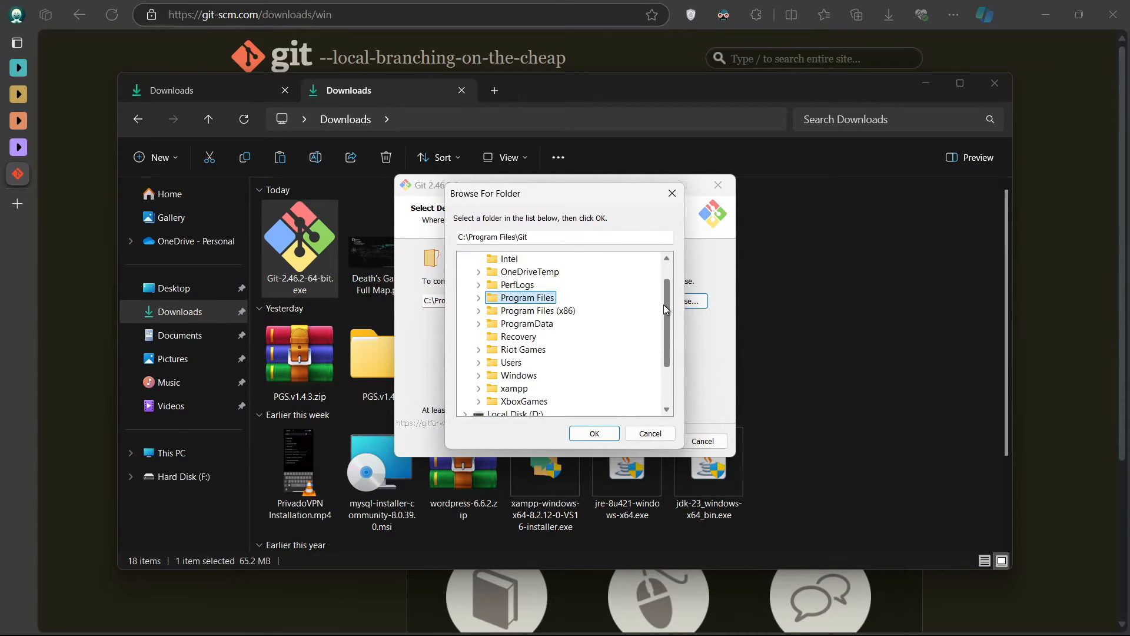
left_click(671, 195)
left_click(631, 442)
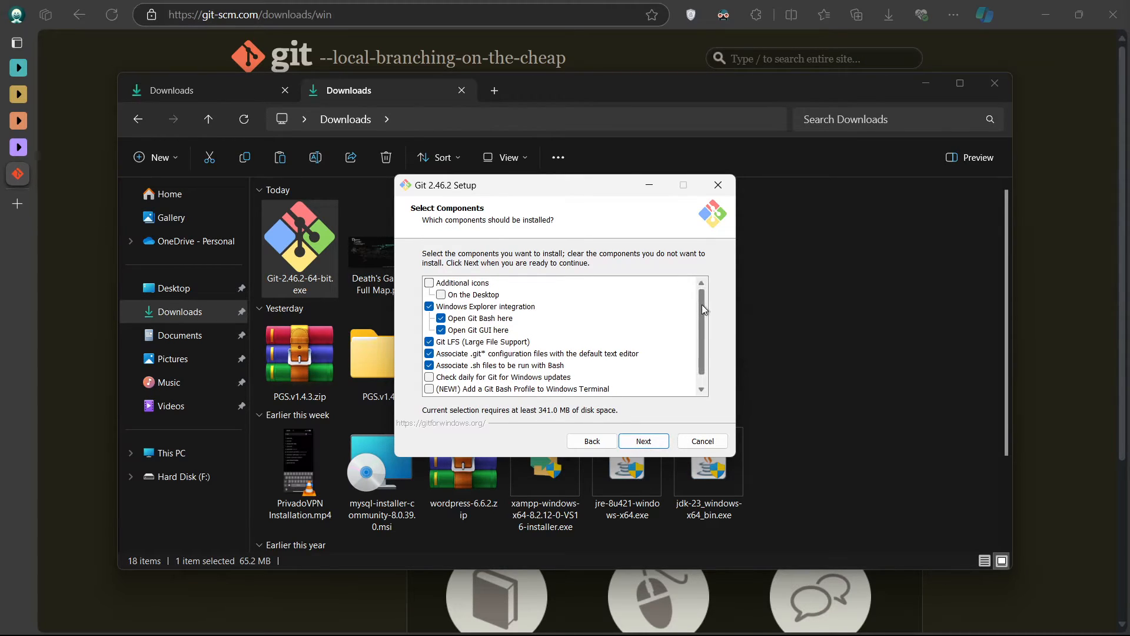
Step: Review the components list, add the Additional icons component with its desktop icon, and continue
left_click_drag(702, 305, 697, 323)
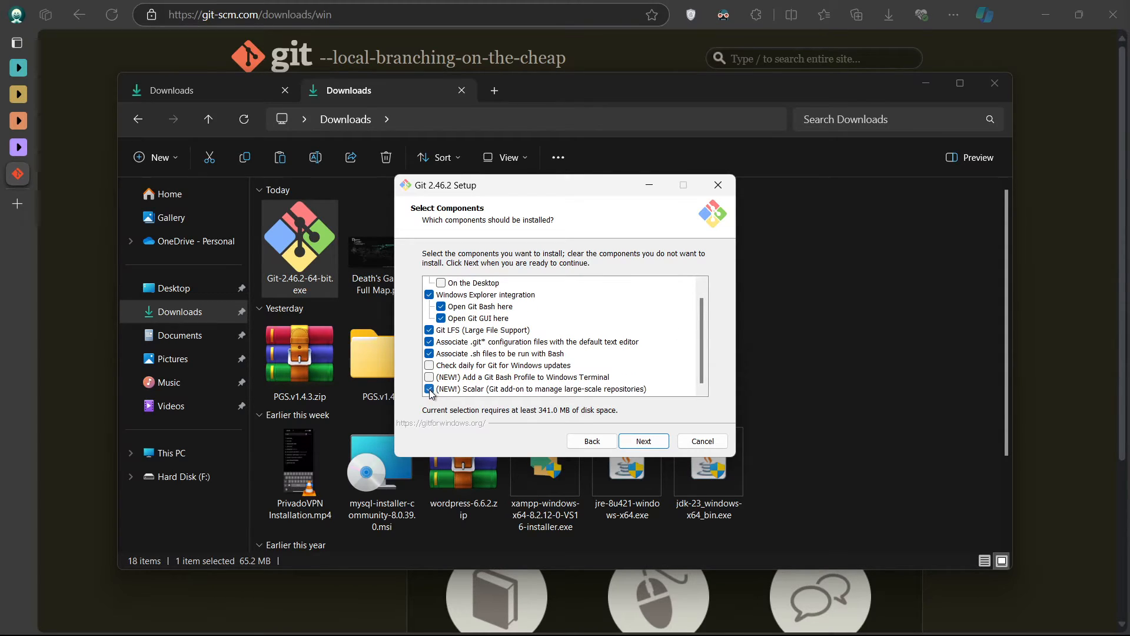
left_click_drag(699, 346, 698, 326)
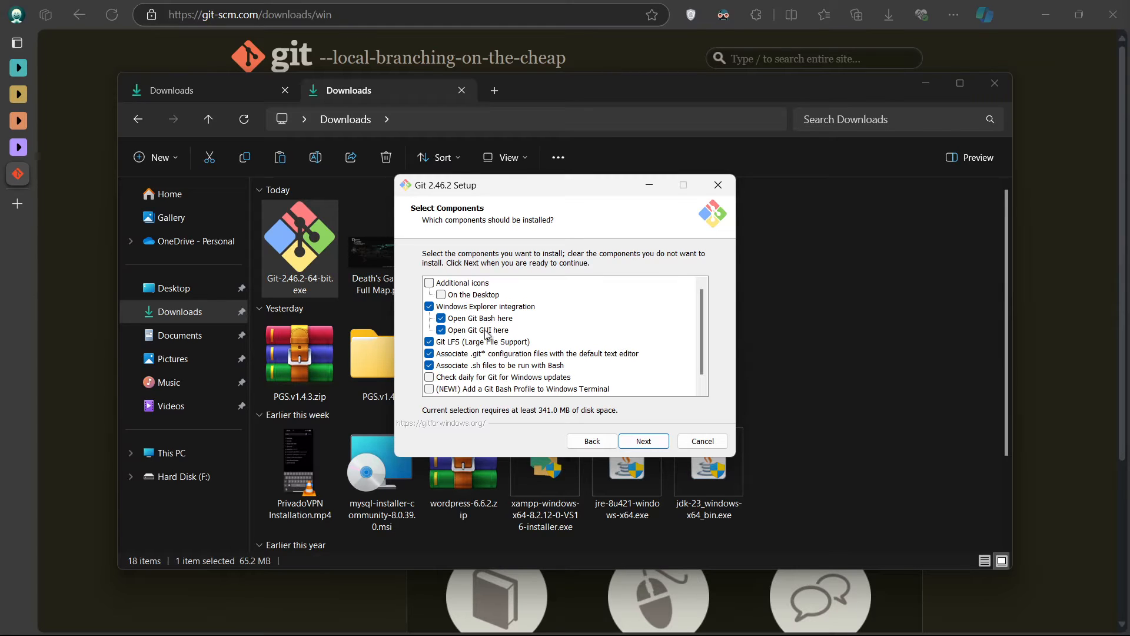
left_click(429, 283)
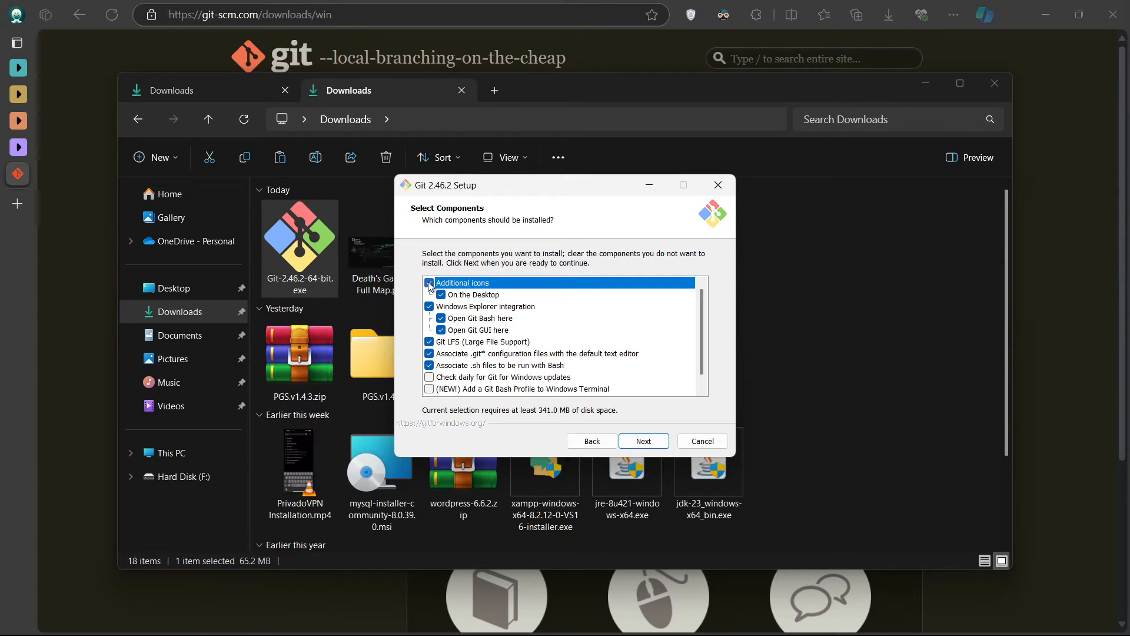
left_click(558, 330)
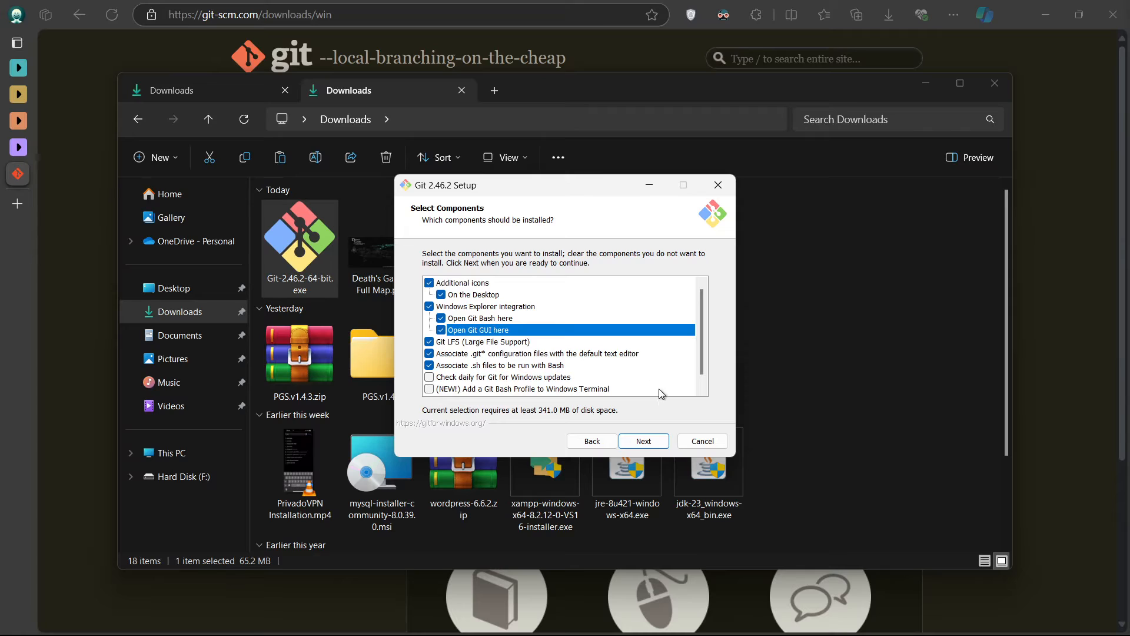
left_click(643, 441)
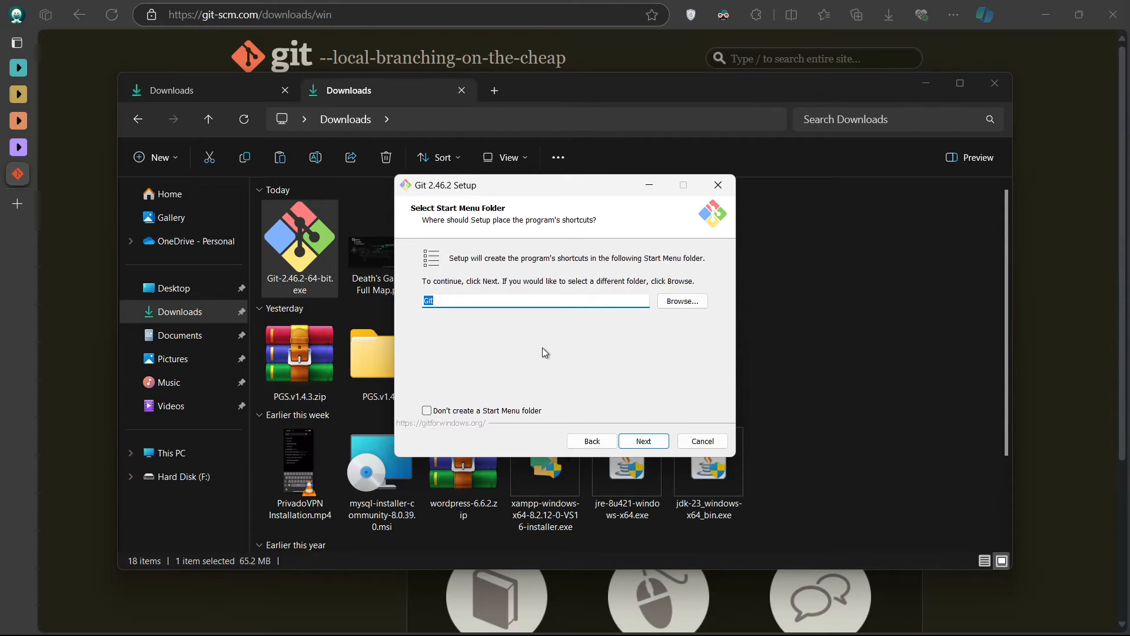
Step: Keep Git as the Start Menu folder for the program's shortcuts and continue
left_click(475, 306)
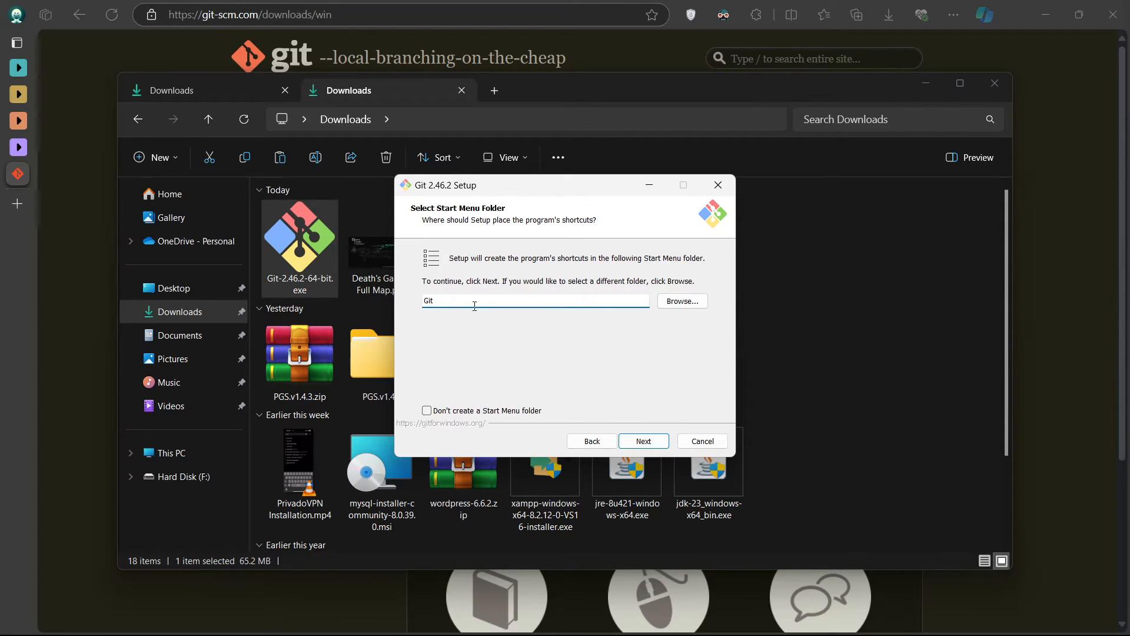
left_click(641, 439)
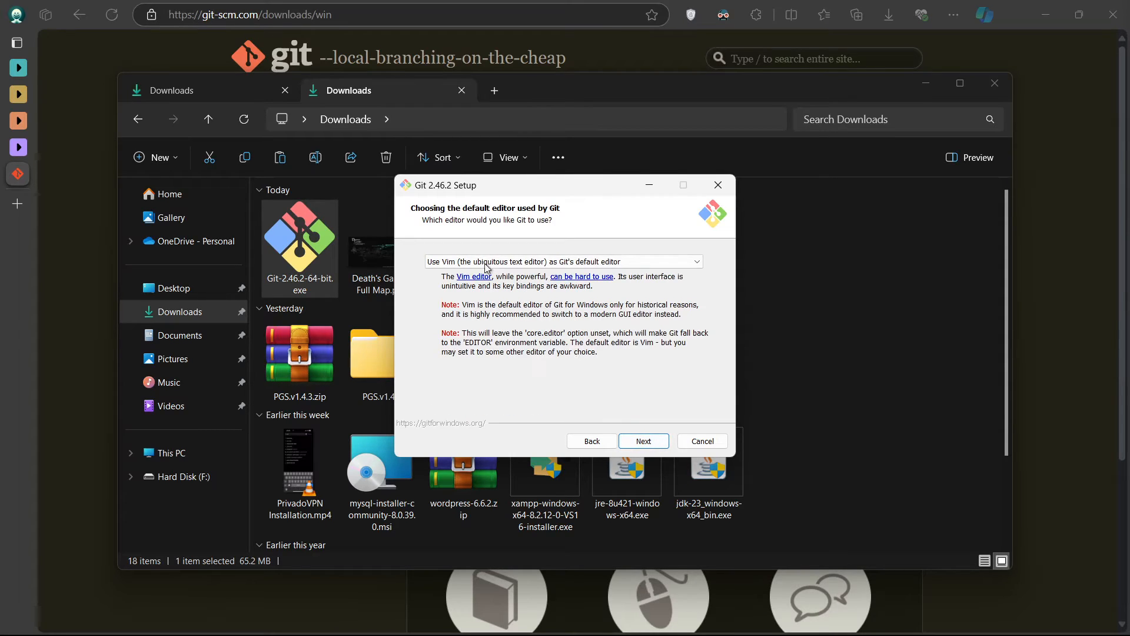
Step: Look through the available default editors, but keep Vim as Git's default editor and continue
left_click(447, 265)
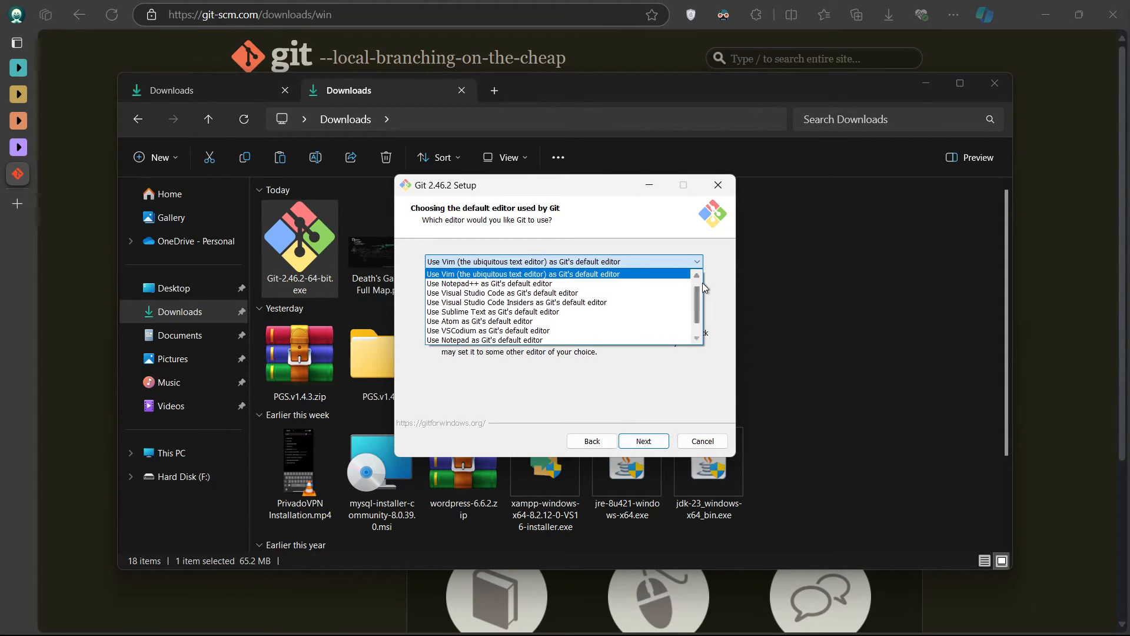
mouse_move(694, 290)
left_mouse_down()
mouse_move(698, 312)
mouse_move(701, 282)
left_mouse_up()
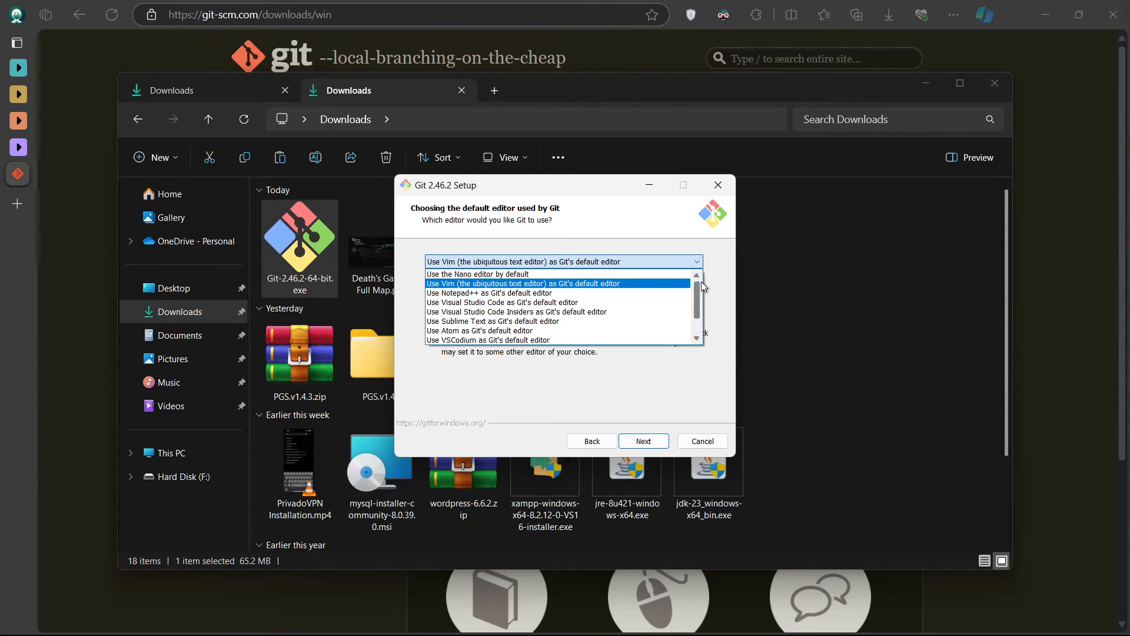
left_click(638, 371)
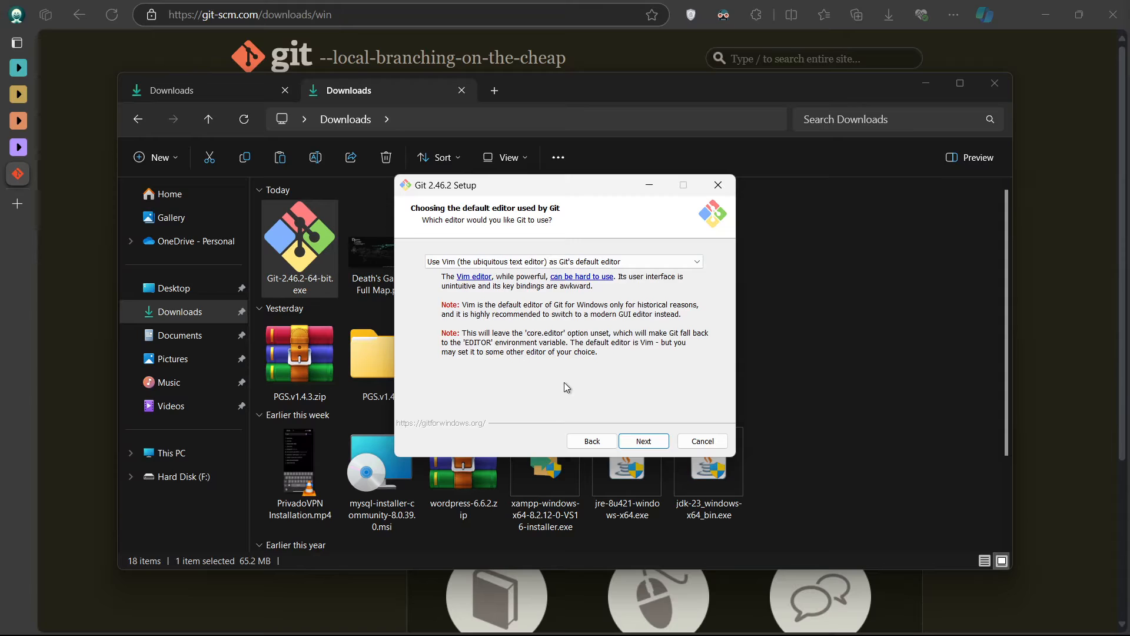
left_click(641, 440)
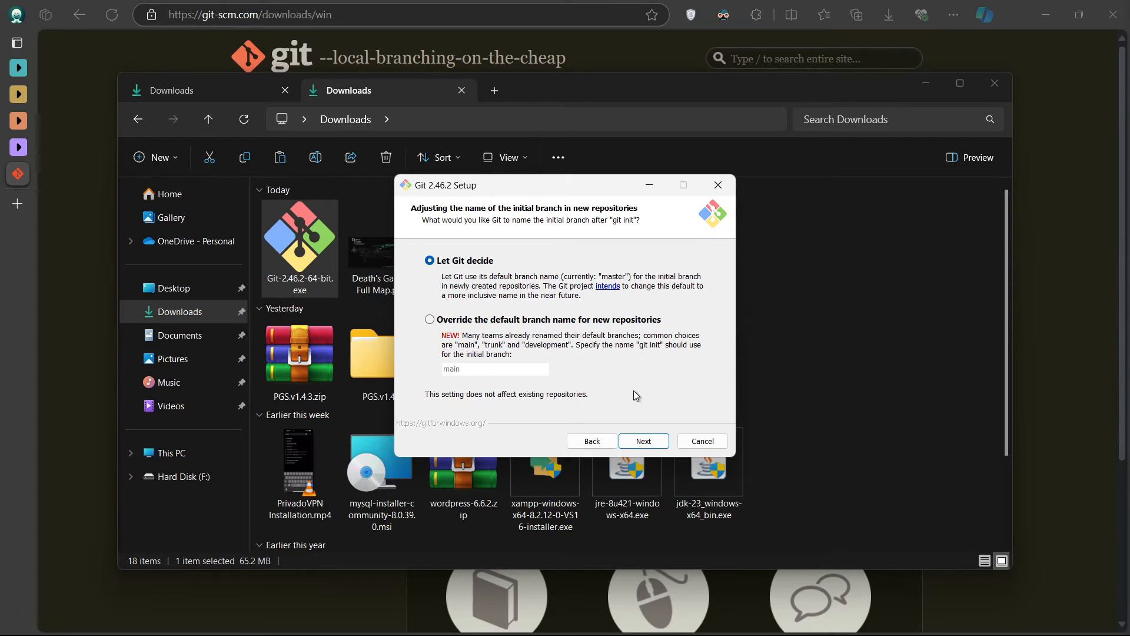
Step: Let Git decide the initial branch name and keep Git available from the command line and also from 3rd-party software
left_click(644, 441)
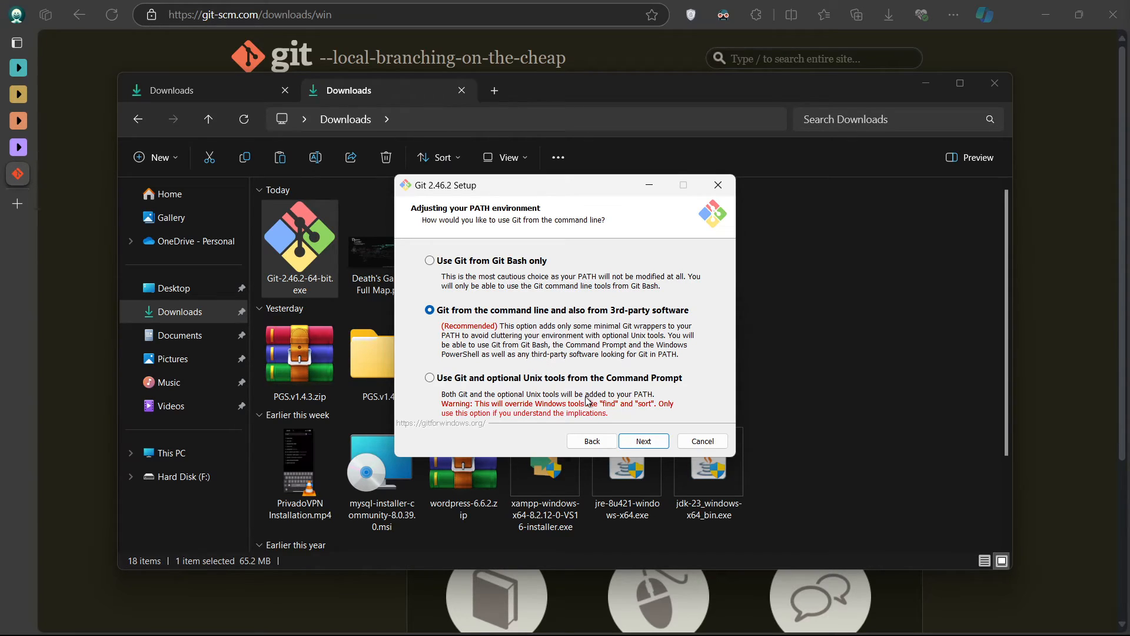
left_click(628, 441)
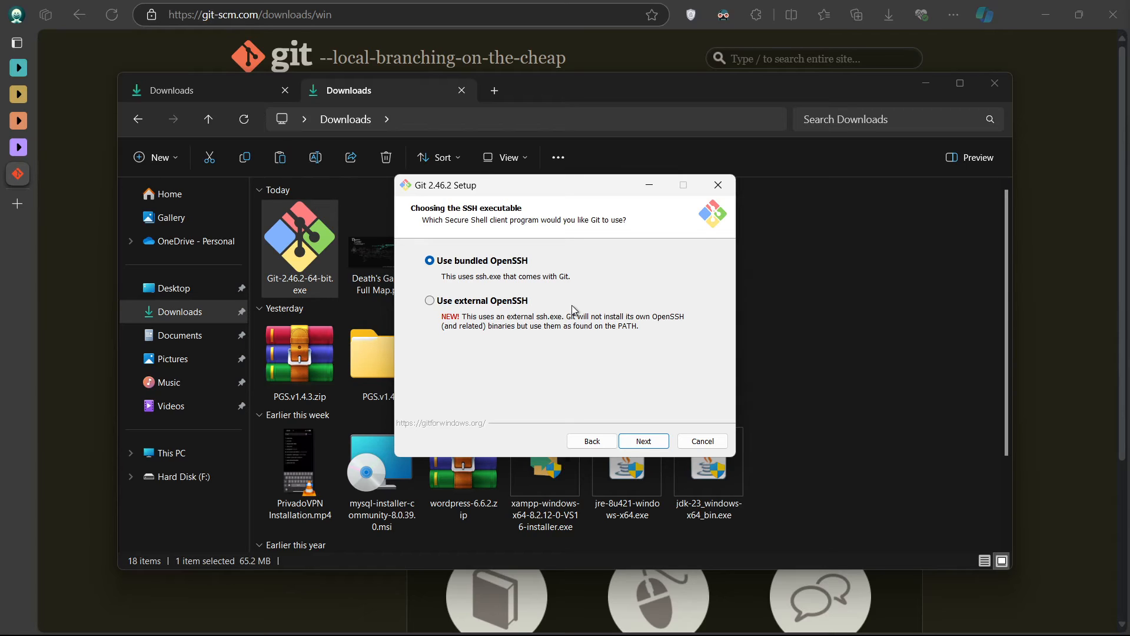
Step: Keep the bundled OpenSSH as SSH executable and the OpenSSL library as HTTPS transport backend
left_click(645, 441)
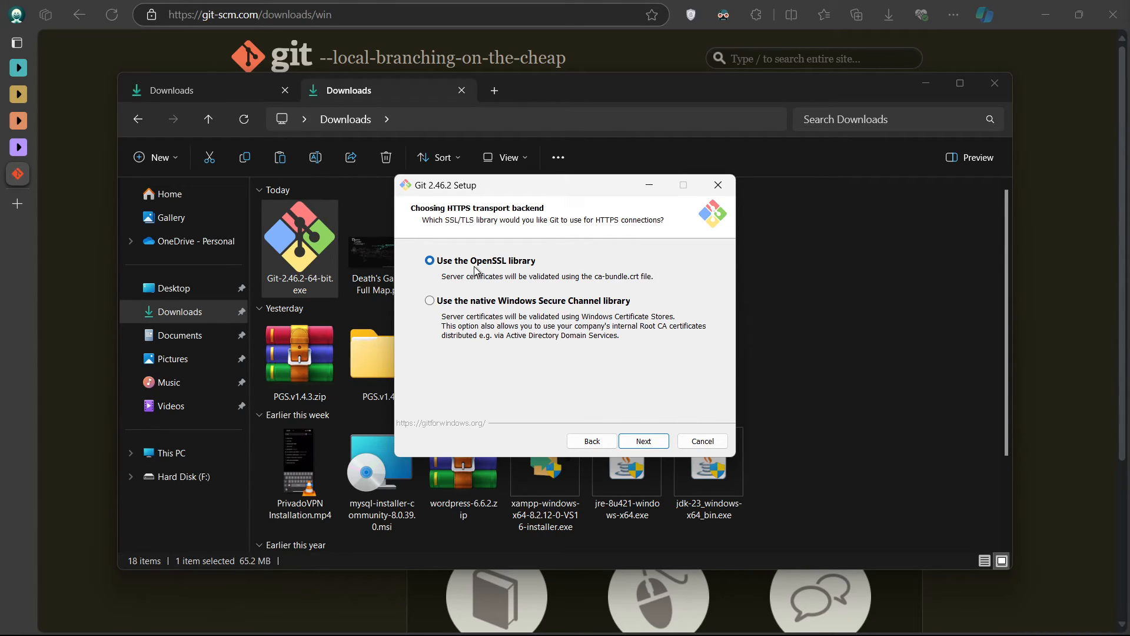
left_click(635, 440)
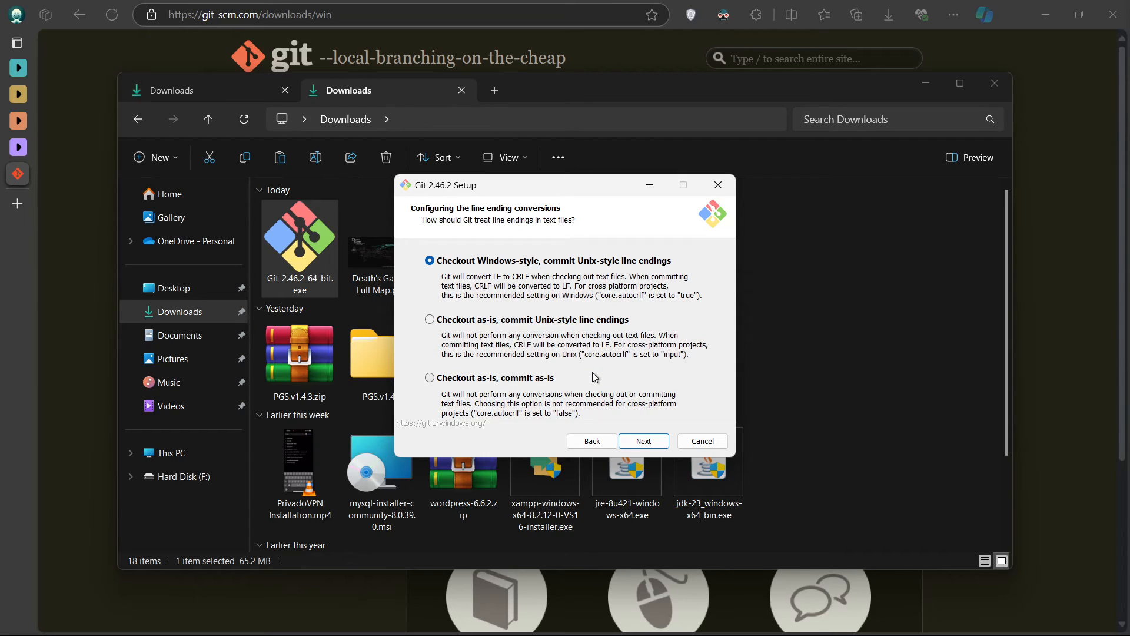
Step: Keep Windows-style checkout with Unix-style commit line endings, and MinTTY as the terminal emulator for Git Bash
left_click(643, 441)
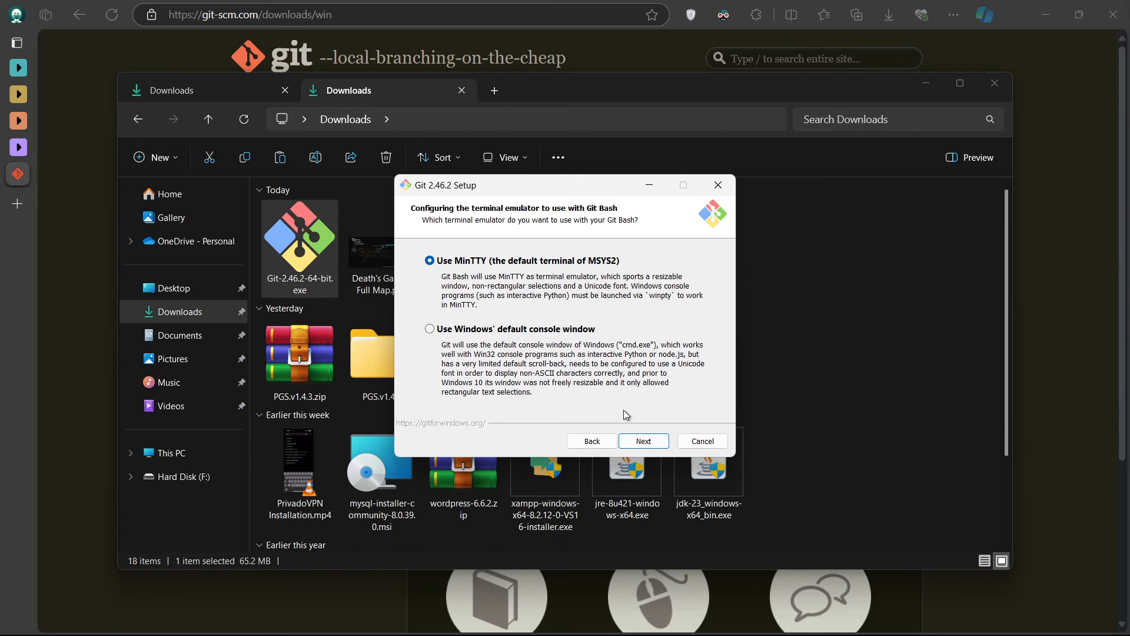
left_click(645, 440)
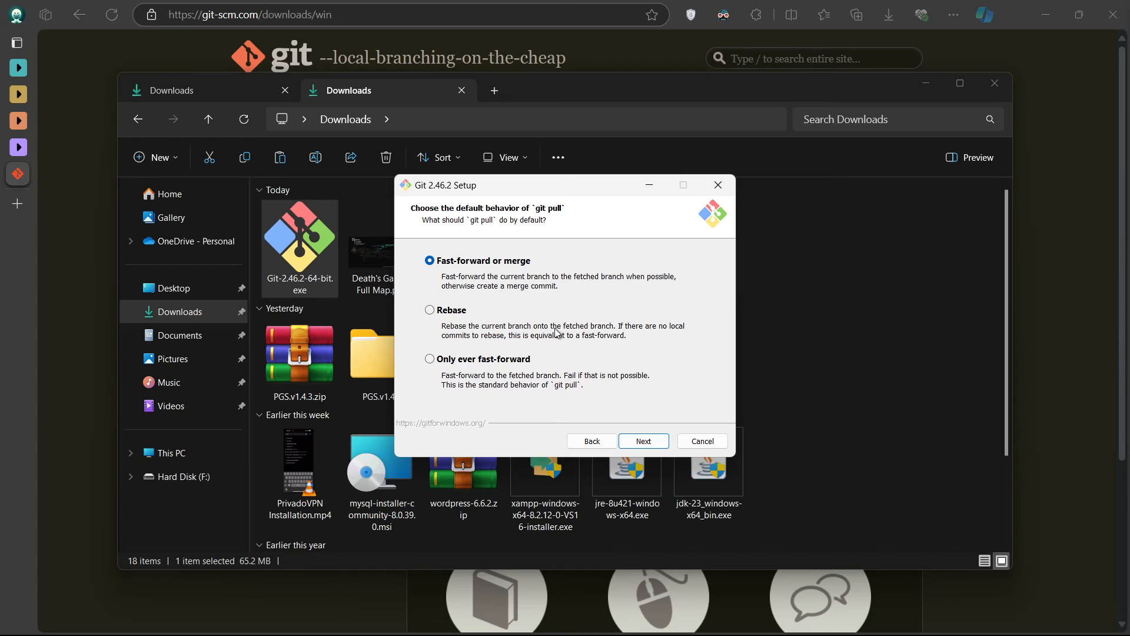
Step: Keep Fast-forward or merge for git pull and only file system caching among the extra options, and start the installation
left_click(643, 441)
left_click(646, 440)
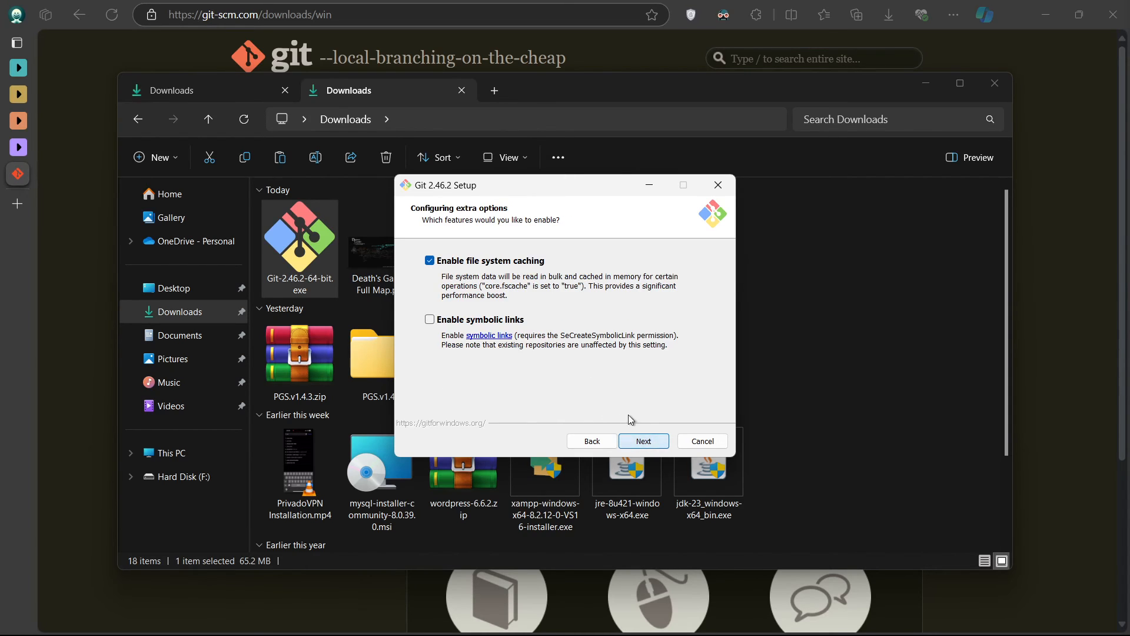
left_click(645, 440)
left_click(638, 439)
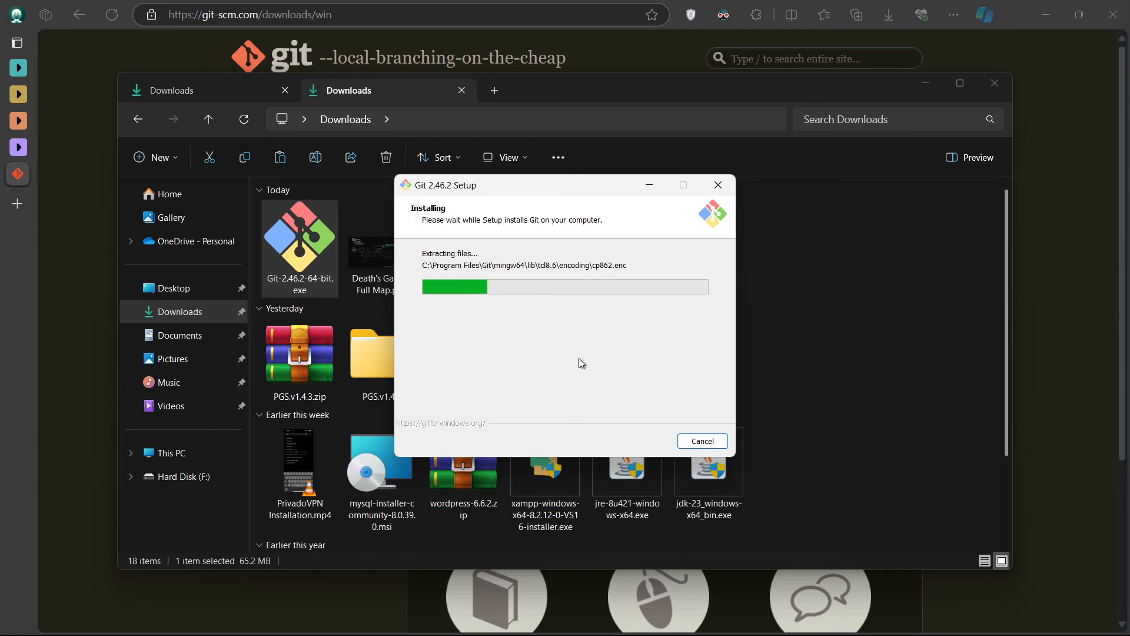
Step: Finish the Git setup wizard and dismiss the prompt for choosing an app to open the .html file
left_click(641, 441)
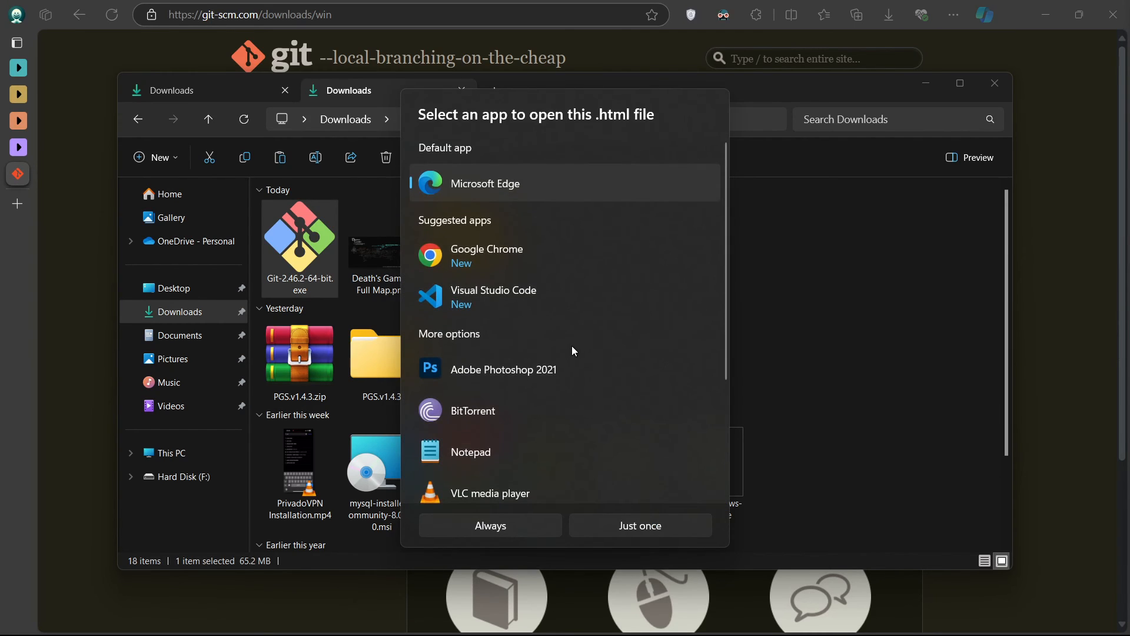
left_click(824, 330)
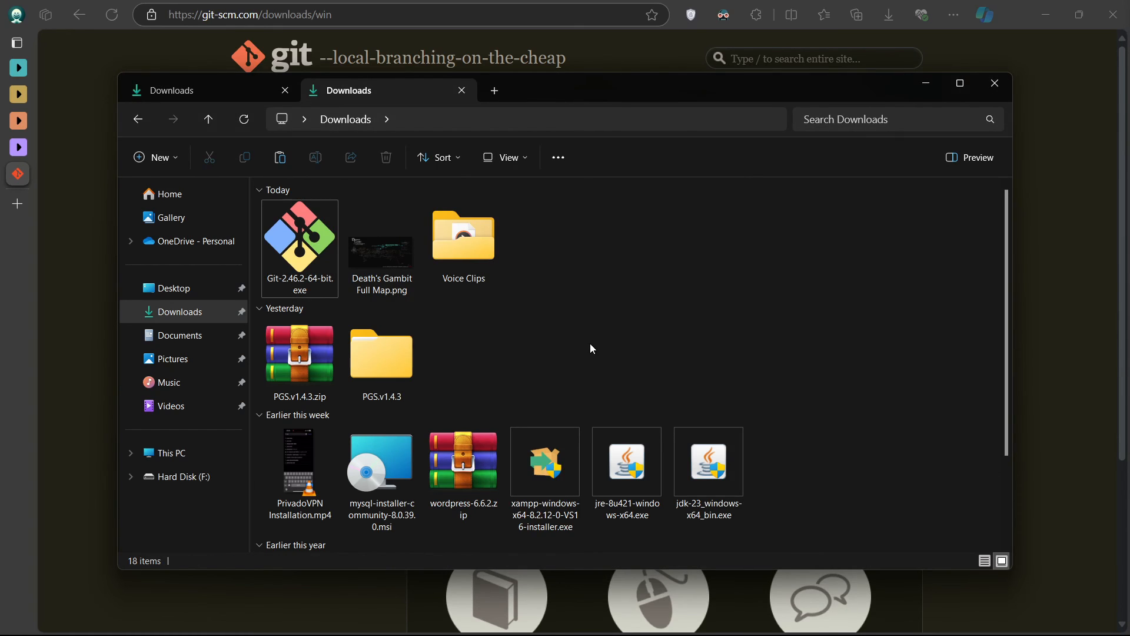
Step: Open the Command Prompt and check the installed Git version with git --version
key("super")
type("cmd")
key("Return")
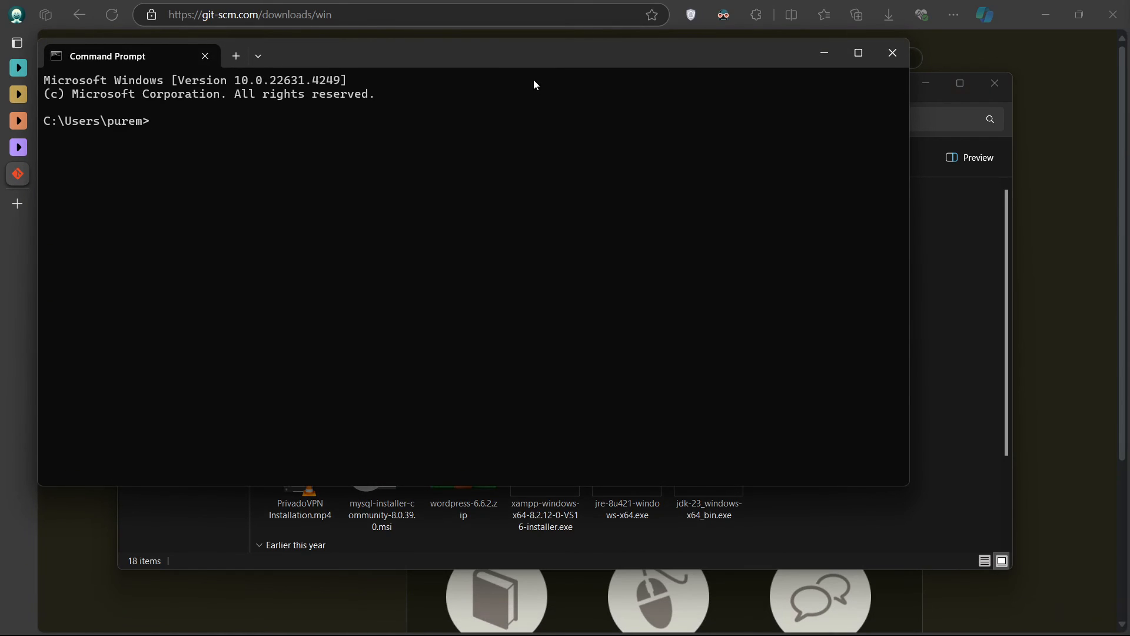
left_click_drag(525, 56, 619, 108)
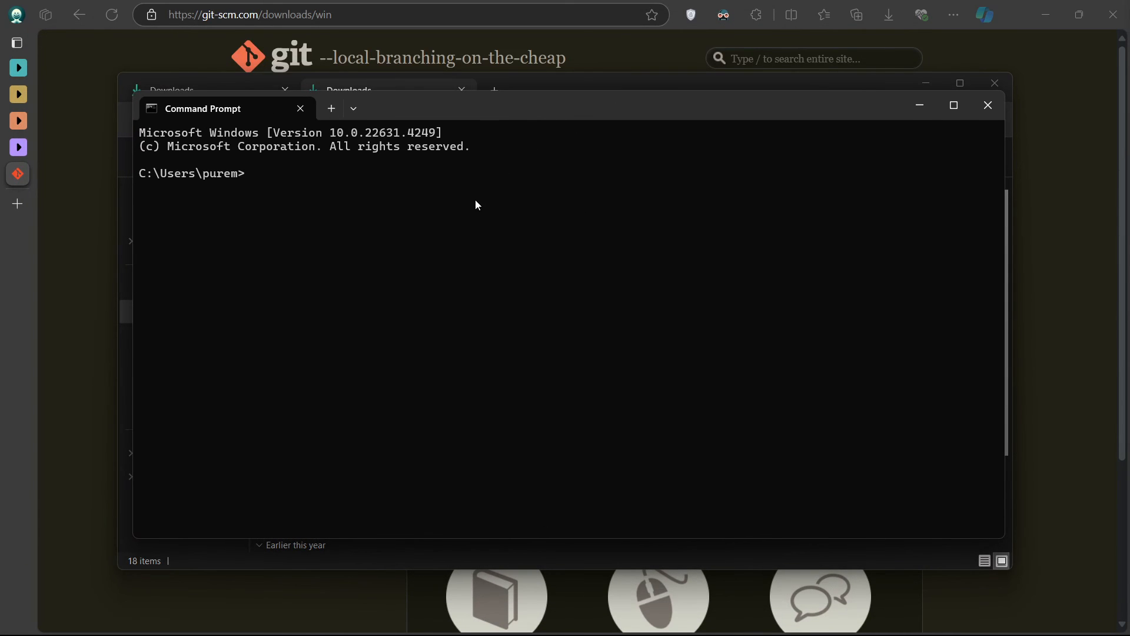
type("git --version")
key("Return")
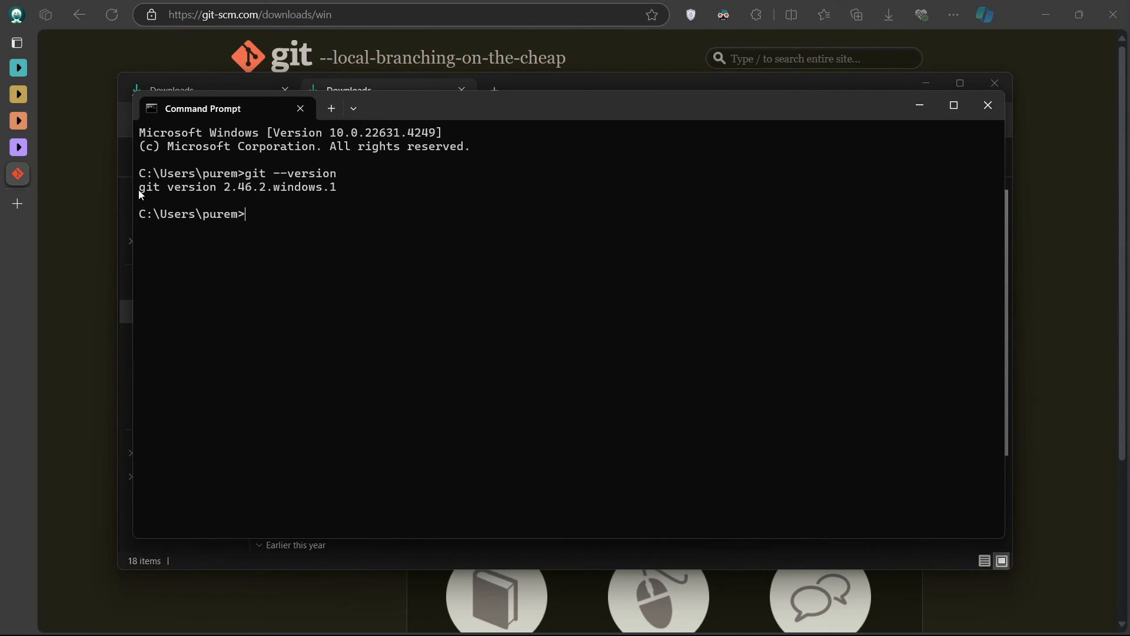
left_click_drag(140, 194, 209, 193)
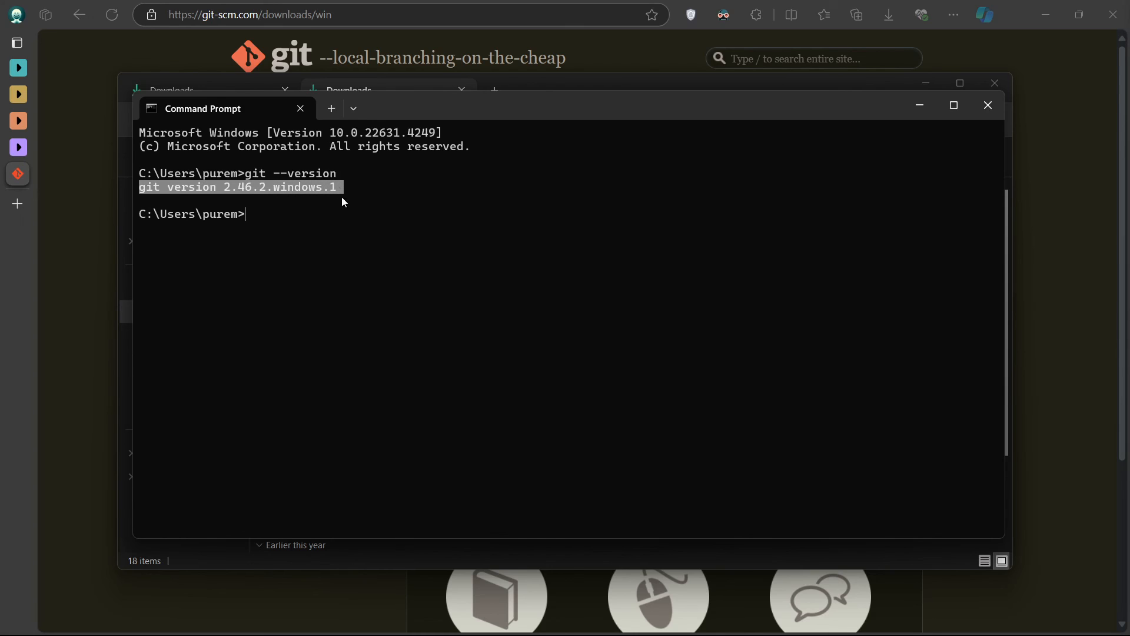
key("ctrl+c")
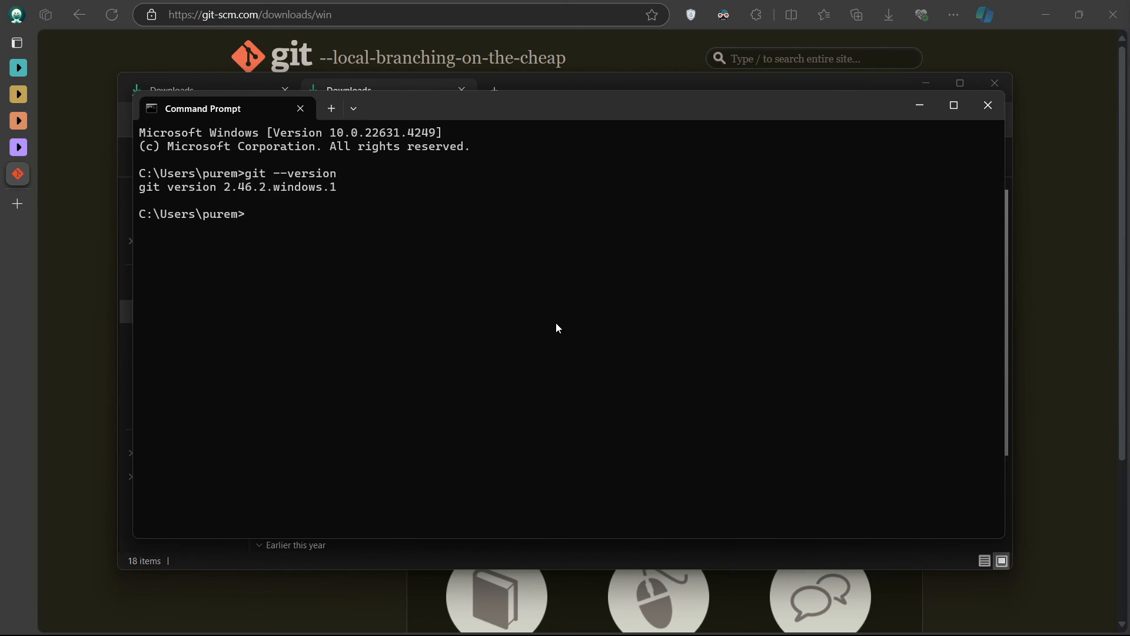
Step: Minimize the Command Prompt, the Downloads folder window and the browser to get back to the desktop
left_click(919, 106)
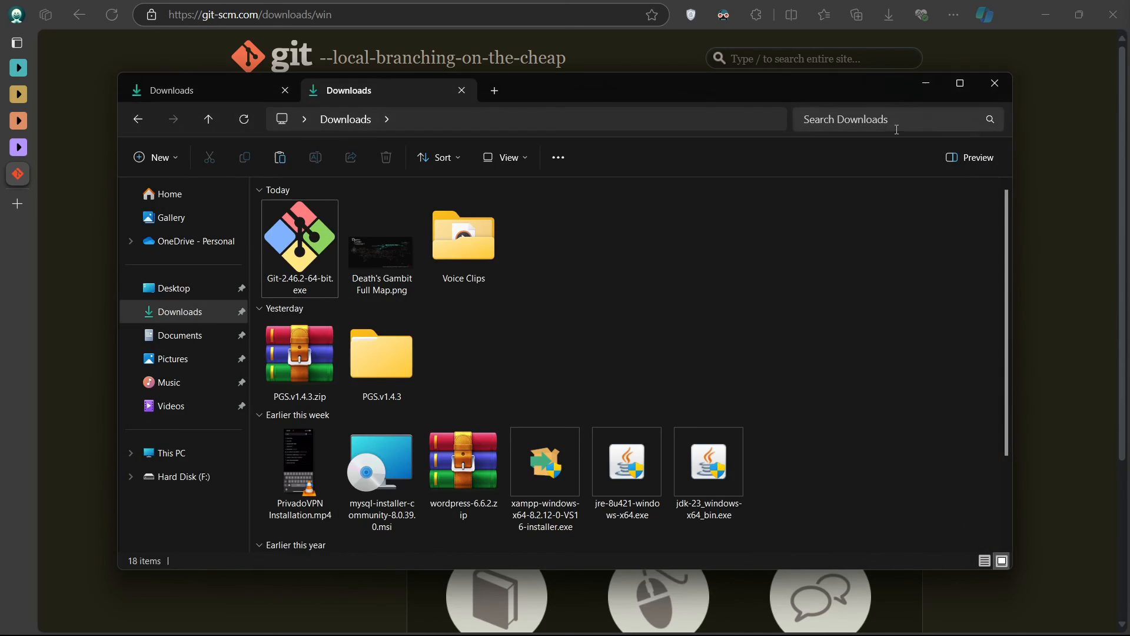
left_click(927, 87)
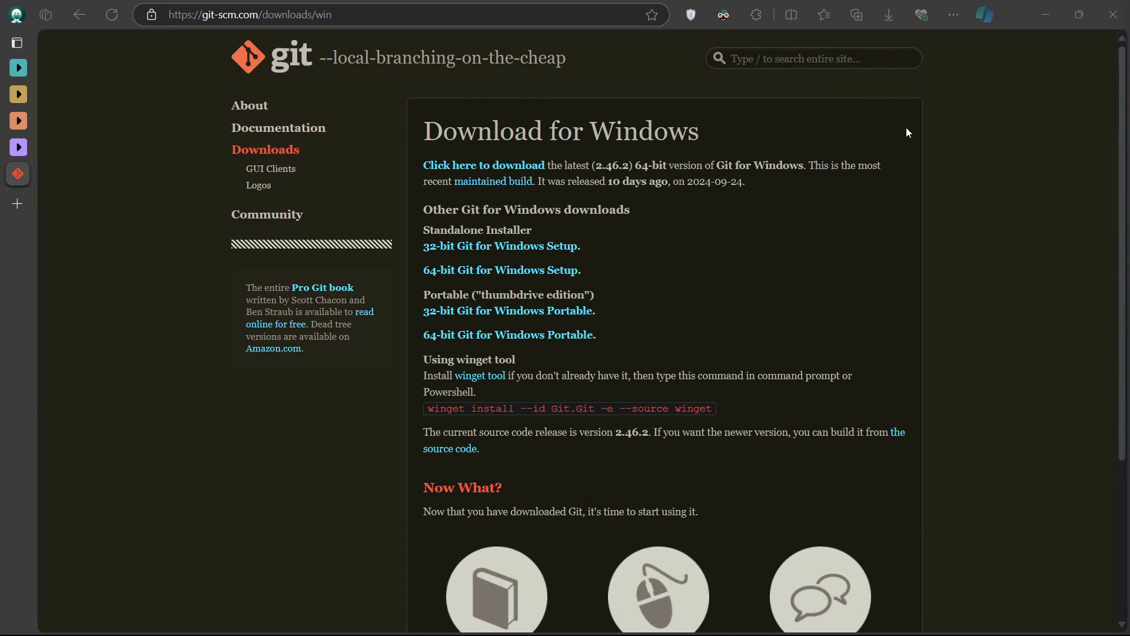
left_click(1034, 26)
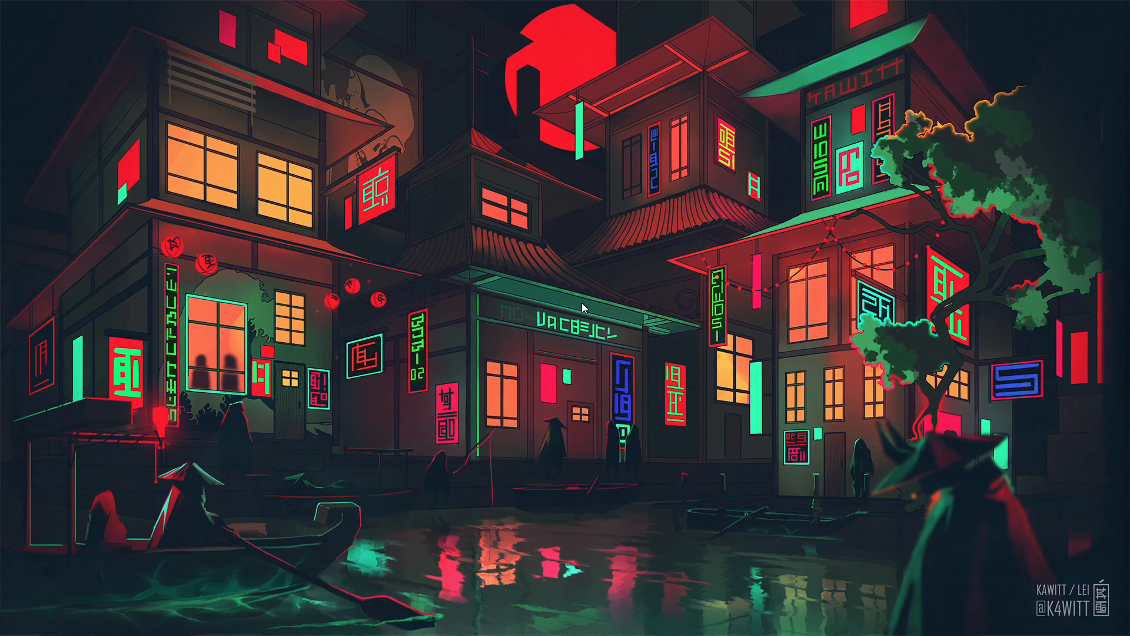